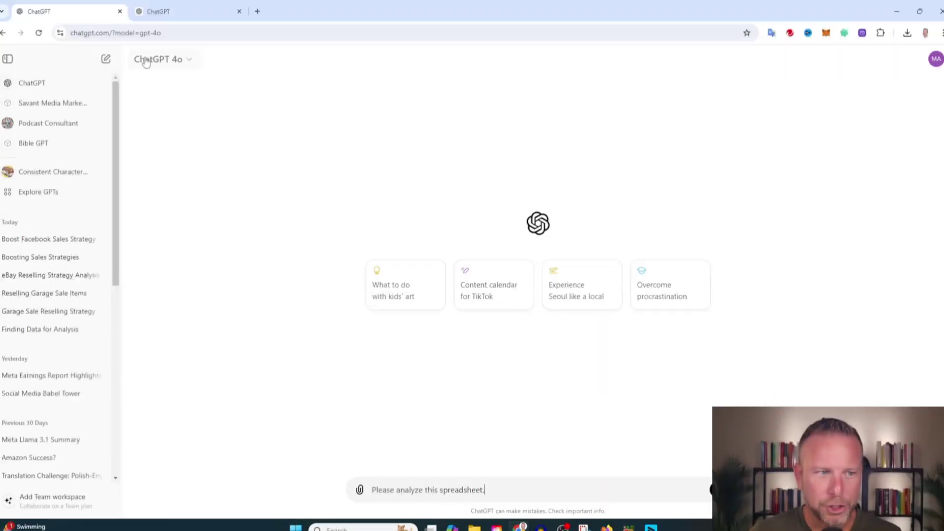
Attach Supermarket-Sales-Data-for-Analysis.xlsx from Downloads via Upload from computer.
left_click(363, 483)
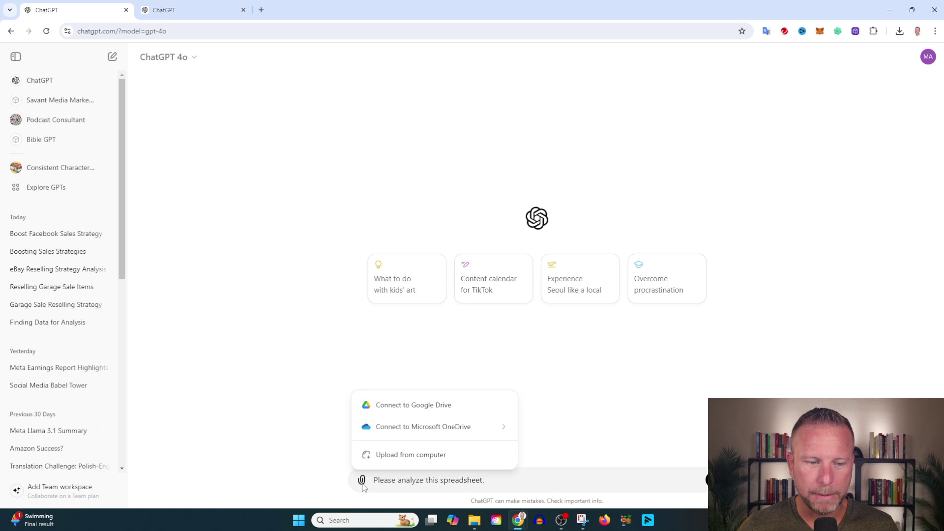
left_click(413, 462)
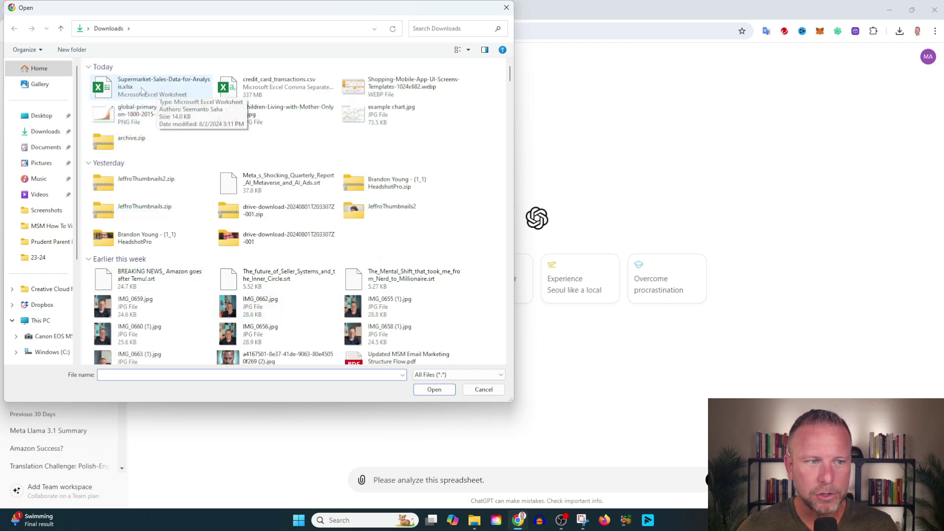
double_click(141, 90)
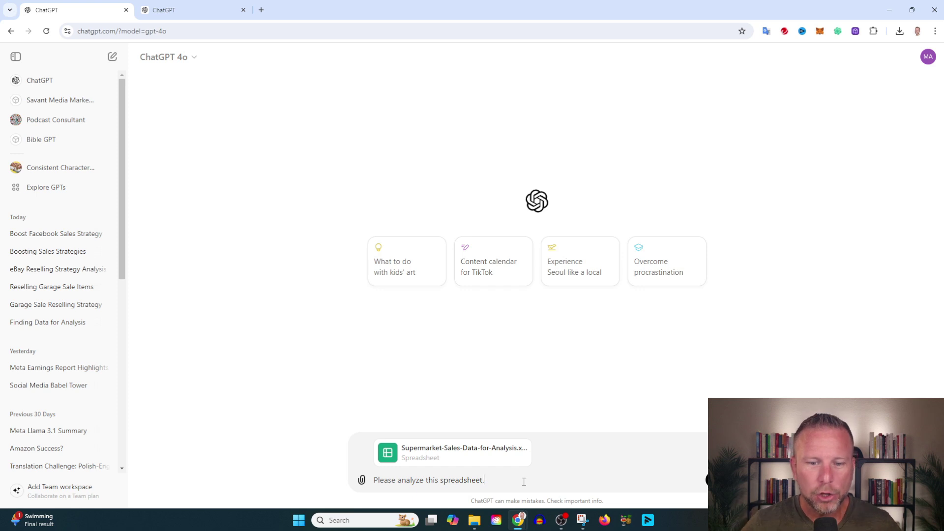
Send the spreadsheet message and receive the eight-column overview with five sample rows.
key("Return")
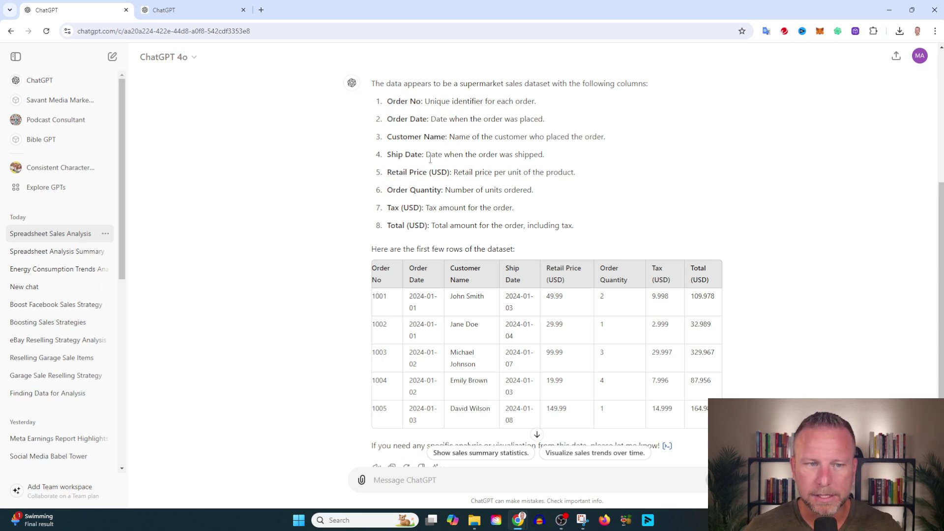
scroll(501, 195, "down", 1)
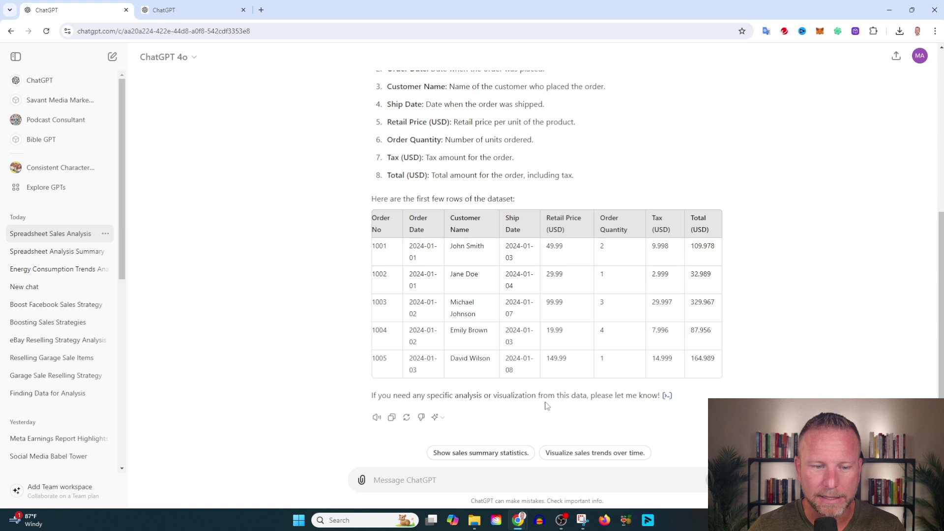
Request the Summary Statistics of Supermarket Sales table and scroll through its columns.
left_click(488, 453)
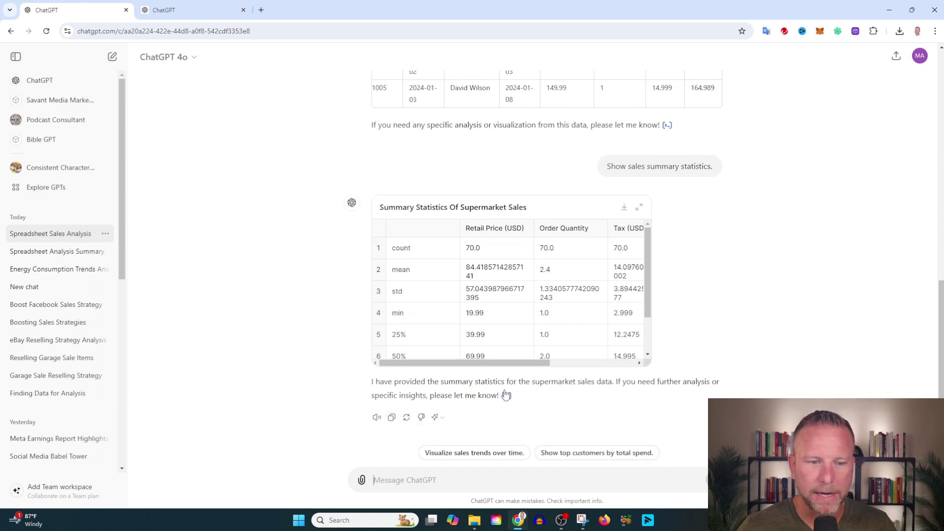
scroll(447, 275, "down", 2)
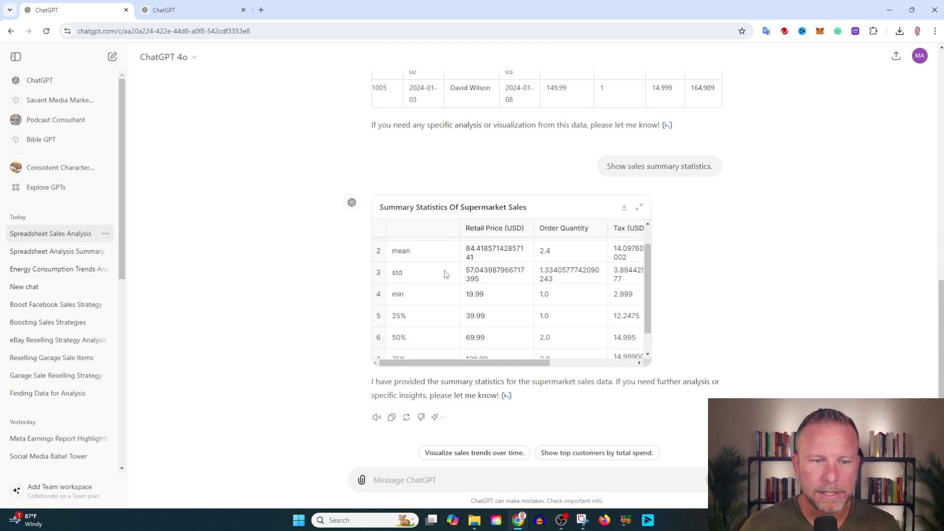
scroll(483, 306, "up", 3)
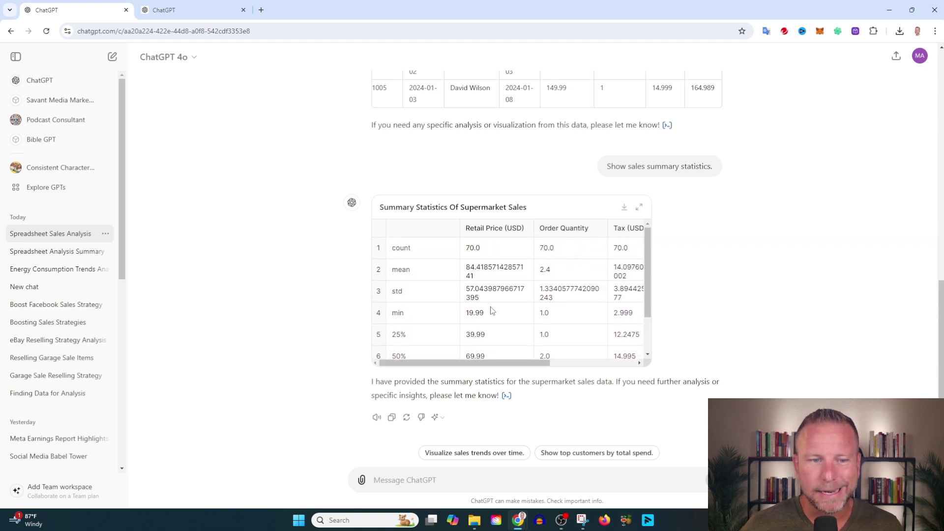
mouse_move(493, 363)
left_mouse_down()
mouse_move(532, 363)
mouse_move(459, 364)
left_mouse_up()
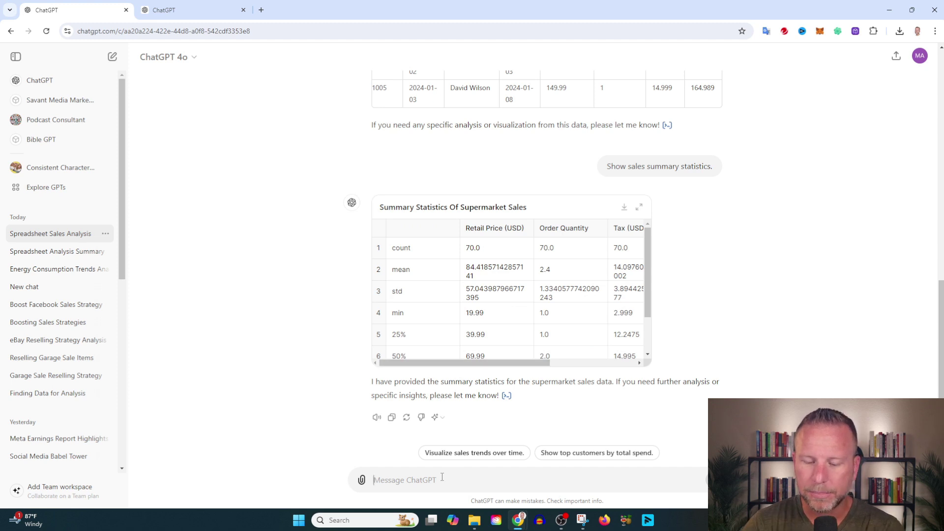
type("What assumptions can you make based on the data in the spreadsh")
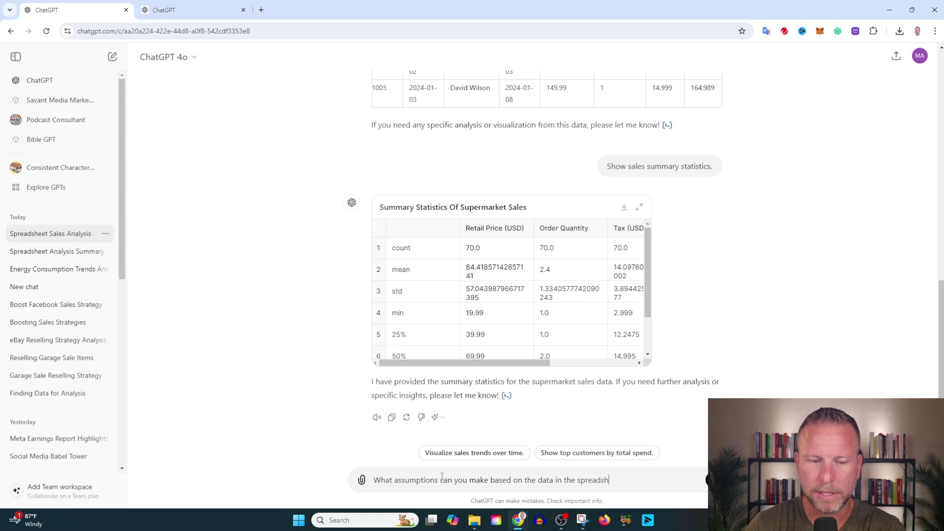
type("?")
Send 'What assumptions can you make based on the data in the spreadsheet?' and get eight assumptions.
key("Return")
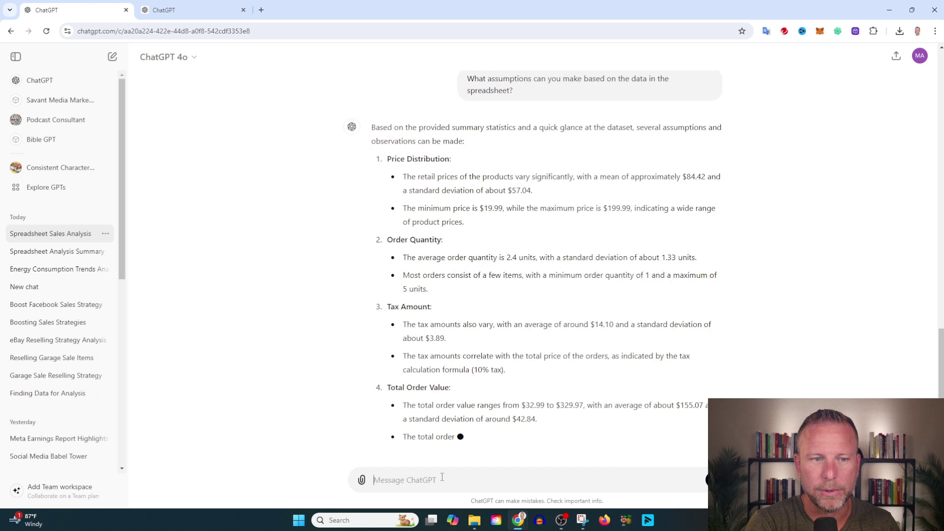
scroll(515, 297, "up", 3)
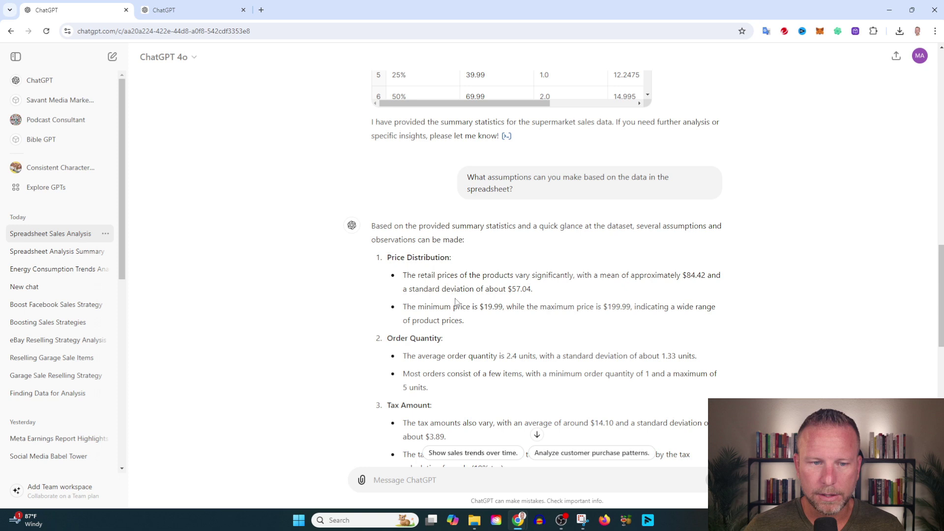
scroll(515, 317, "down", 2)
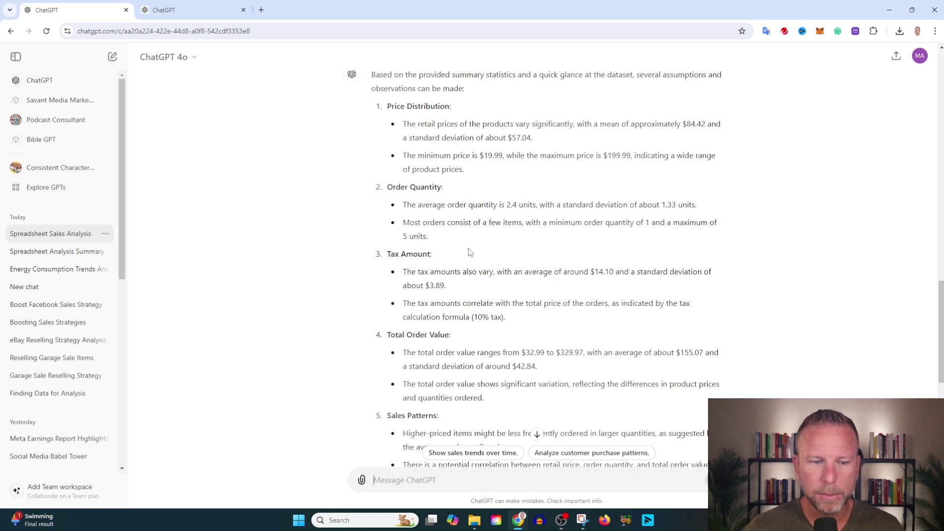
scroll(465, 246, "down", 4)
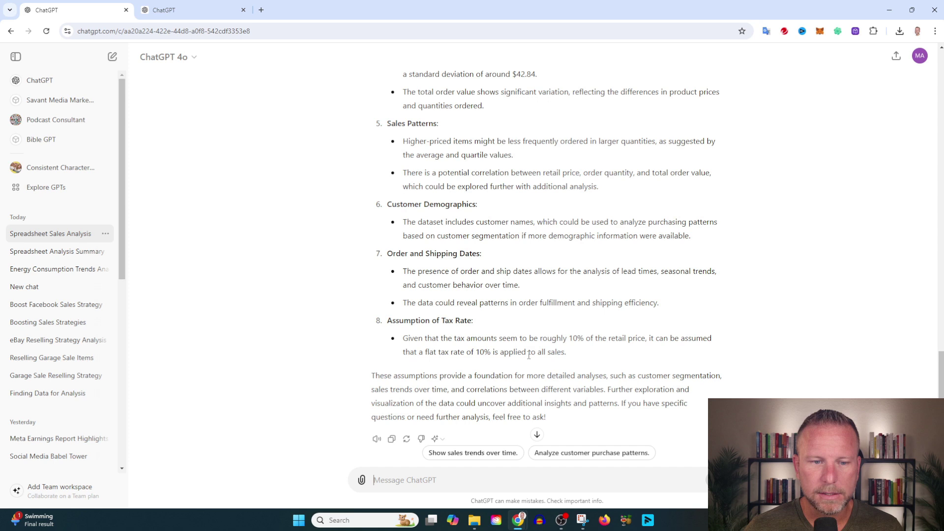
scroll(529, 356, "down", 1)
type("if")
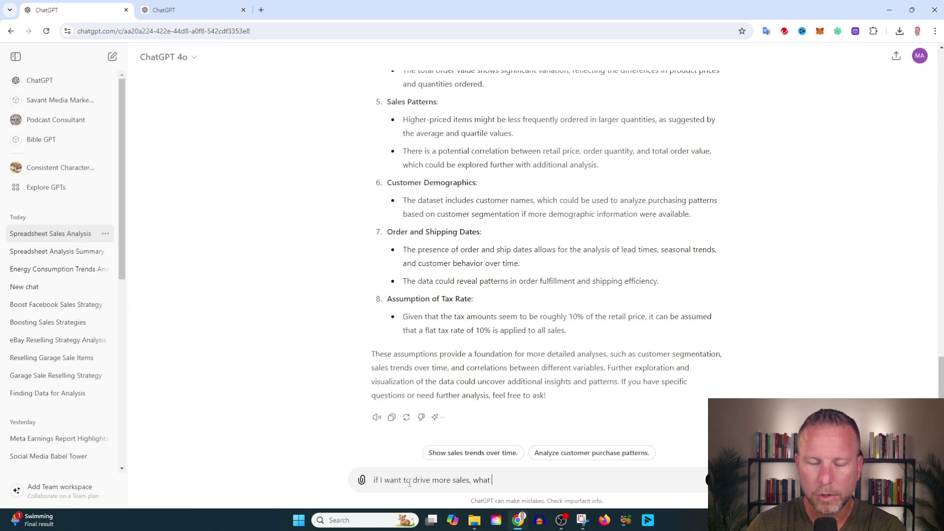
type("ould you recom")
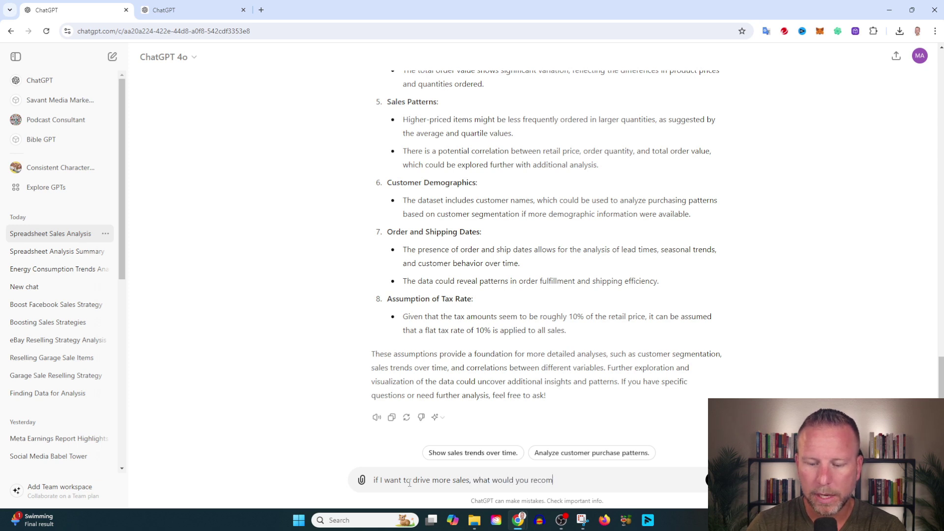
type(" based on this data")
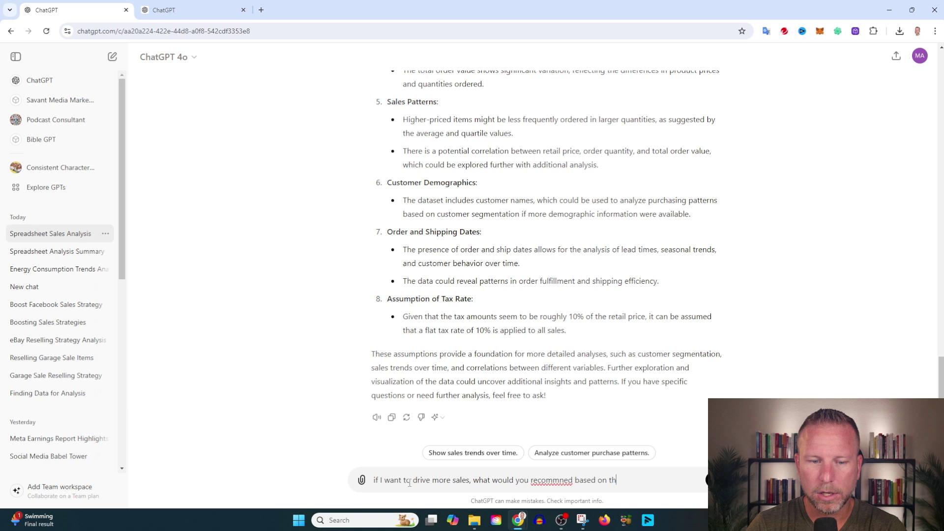
Change 'sales' to 'profit' in the draft and send the question about driving more profit.
double_click(456, 480)
type("p")
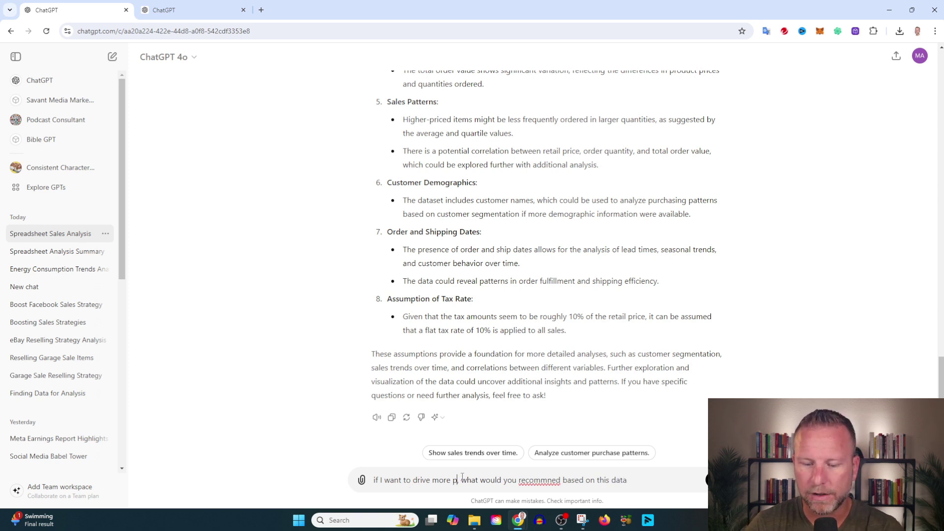
type("rofit")
key("Return")
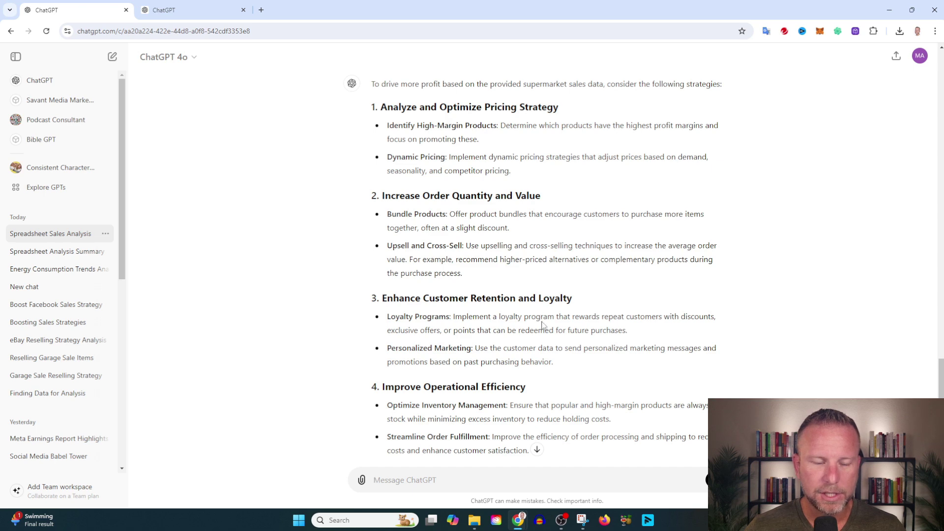
scroll(549, 314, "up", 2)
scroll(550, 314, "up", 2)
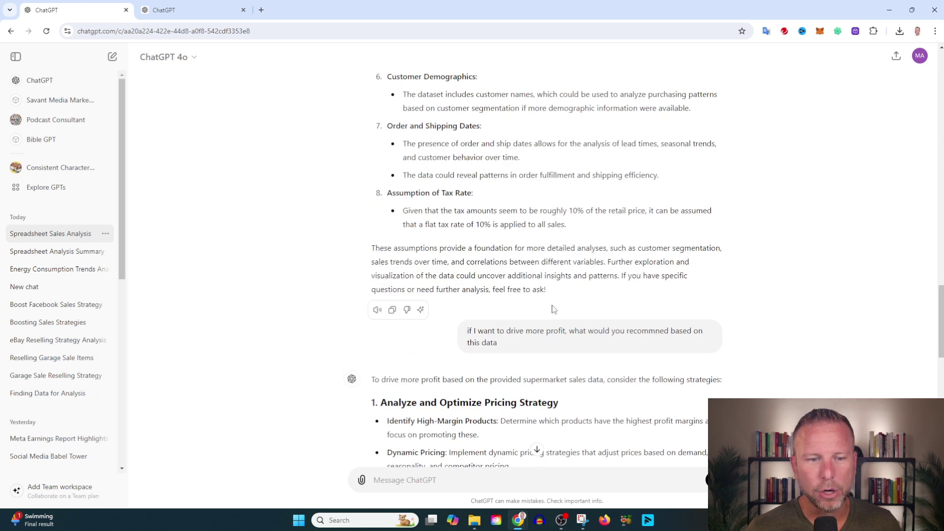
scroll(559, 295, "up", 1)
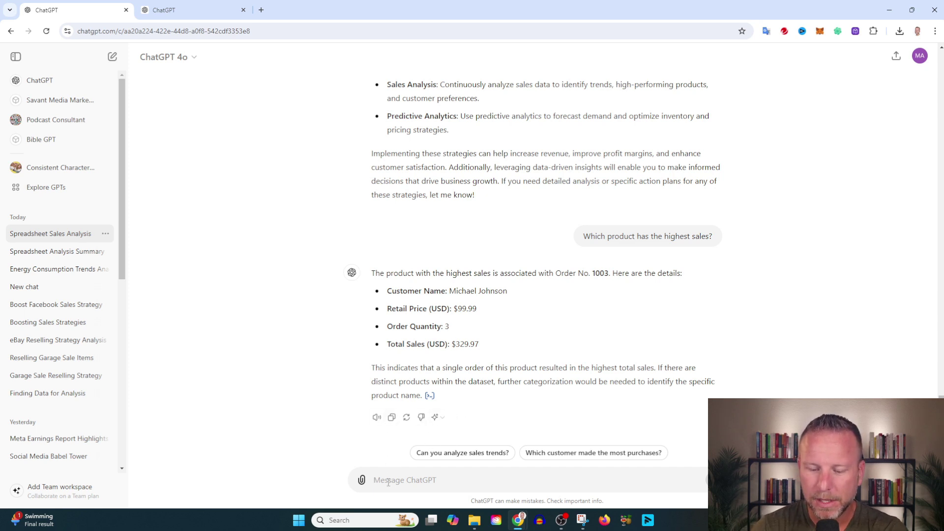
type("what types of w")
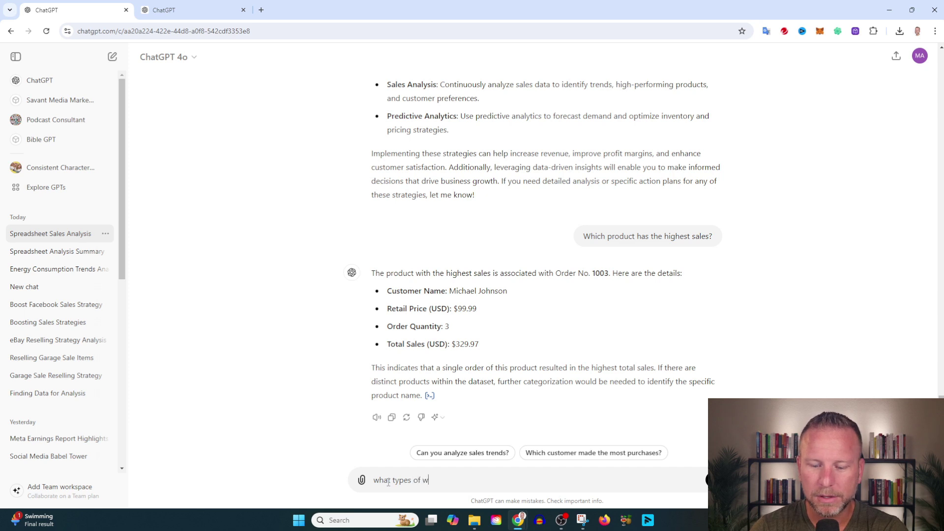
Clear the mistyped draft of the regional sales director question to start over.
key("BackSpace")
type("ua")
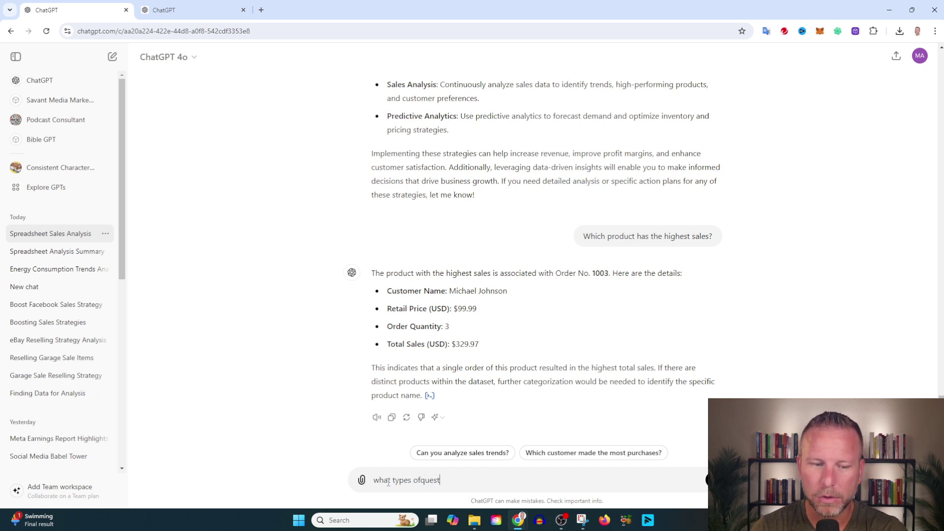
key("BackSpace")
key("BackSpace")
key("ctrl+a")
type("I'm tp")
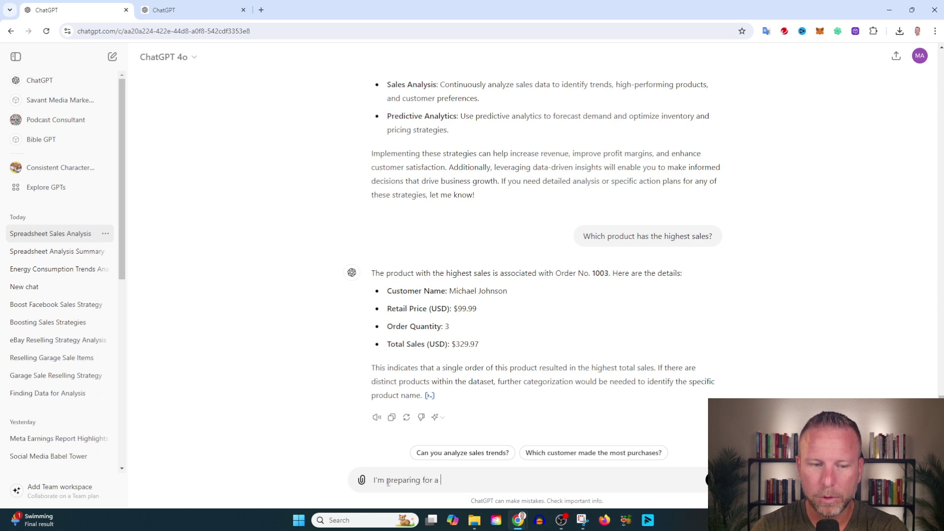
type("ting with my regi")
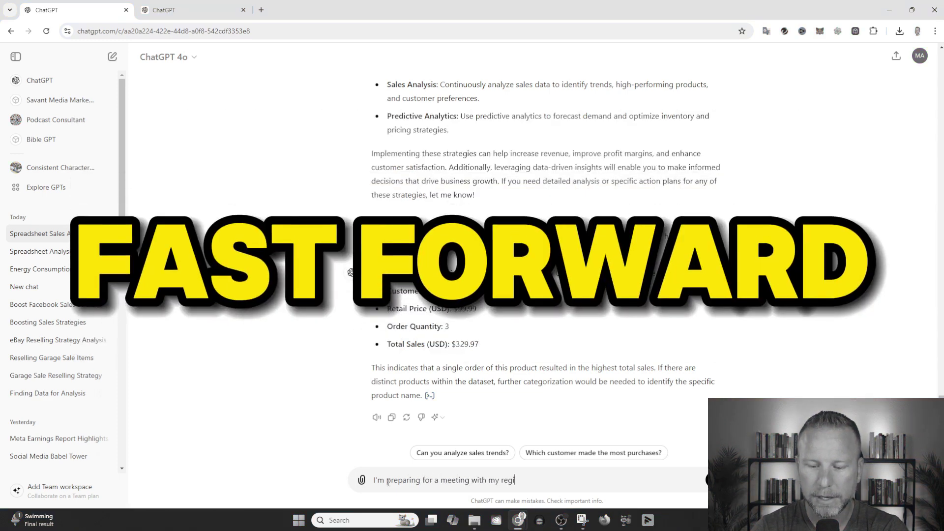
type("onal sales director. What type of d")
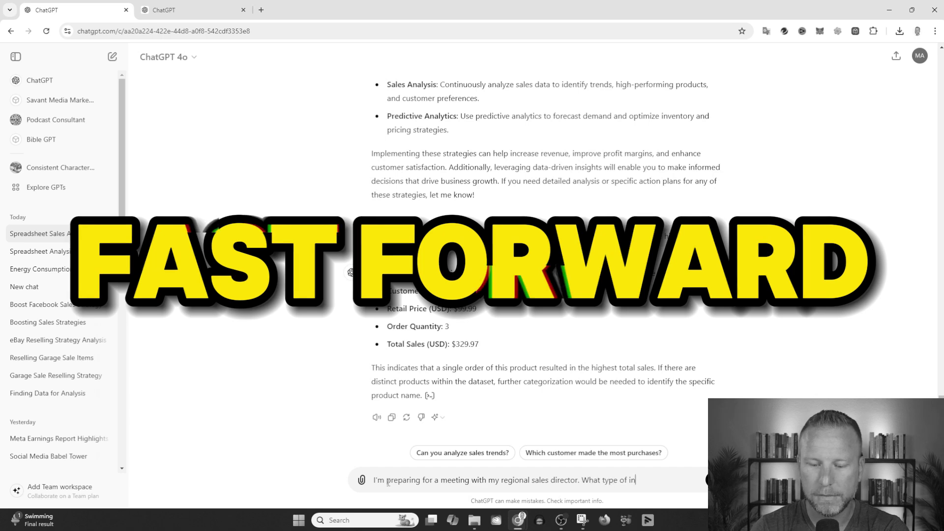
type("ata from this spreadsheet should I use to showcase our stores progress, potential, and look good in front of him, so I can be promoted?")
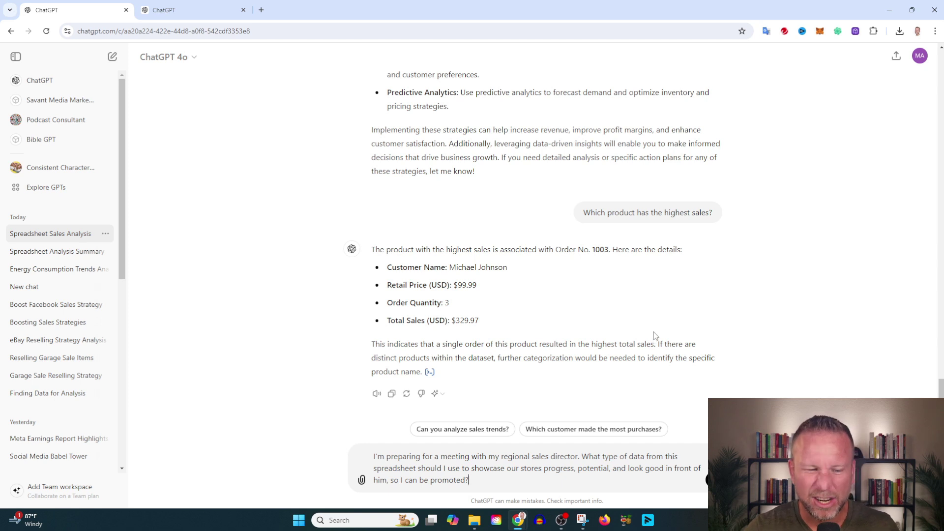
Send the meeting-preparation question and receive the list of data to present.
key("Return")
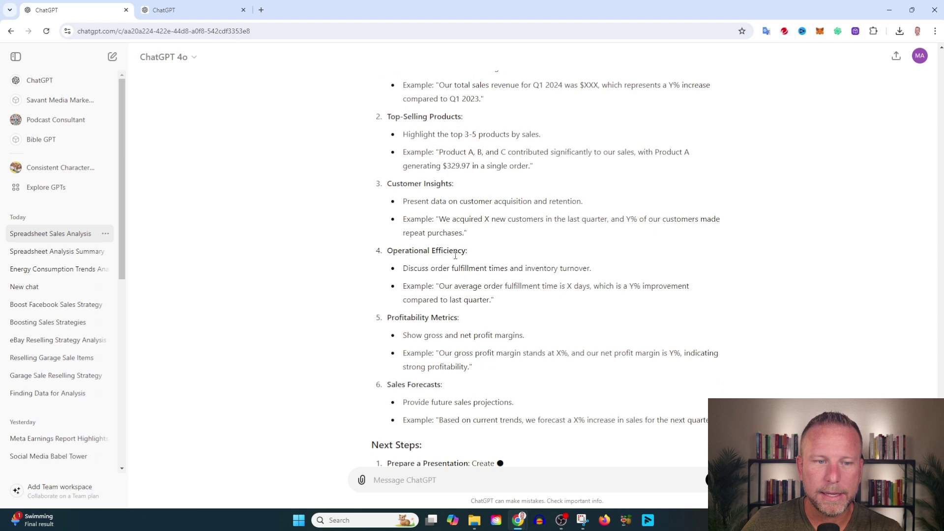
scroll(518, 329, "up", 10)
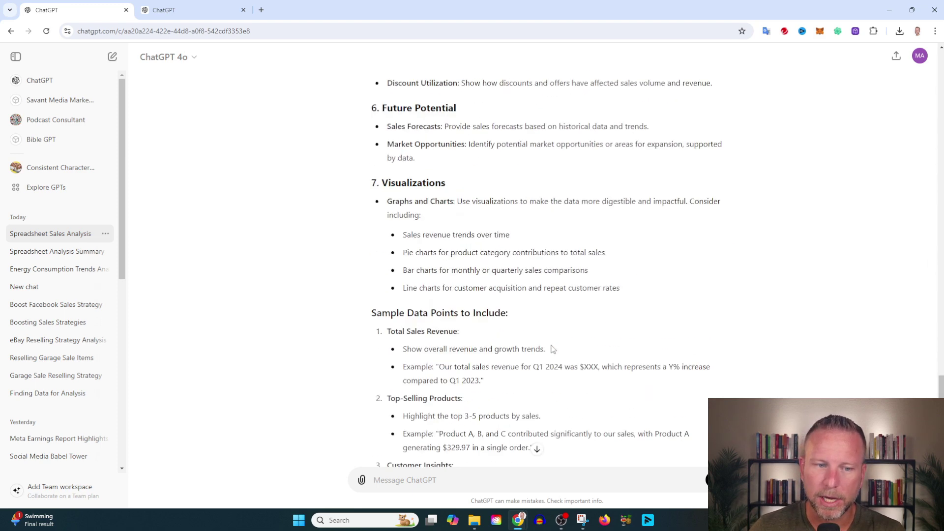
scroll(554, 348, "up", 3)
scroll(563, 350, "up", 4)
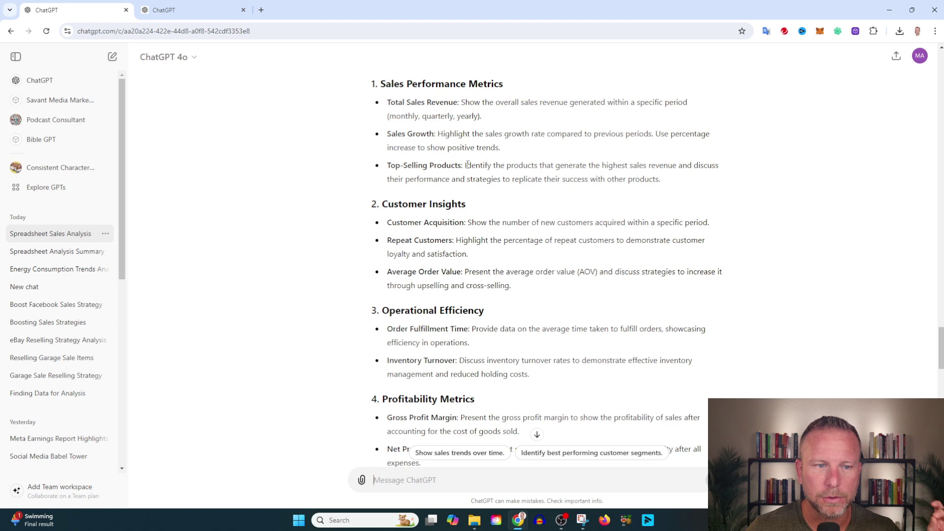
scroll(539, 199, "down", 10)
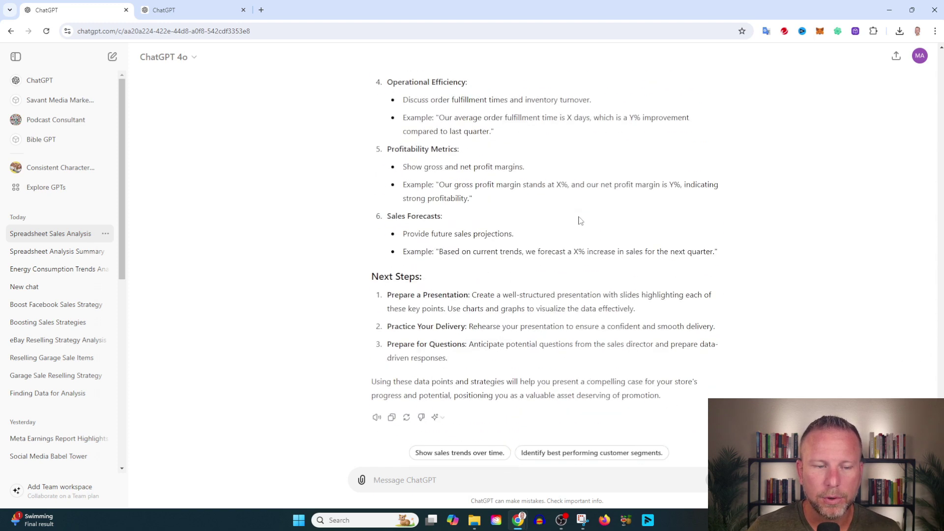
scroll(643, 308, "up", 5)
scroll(609, 258, "up", 2)
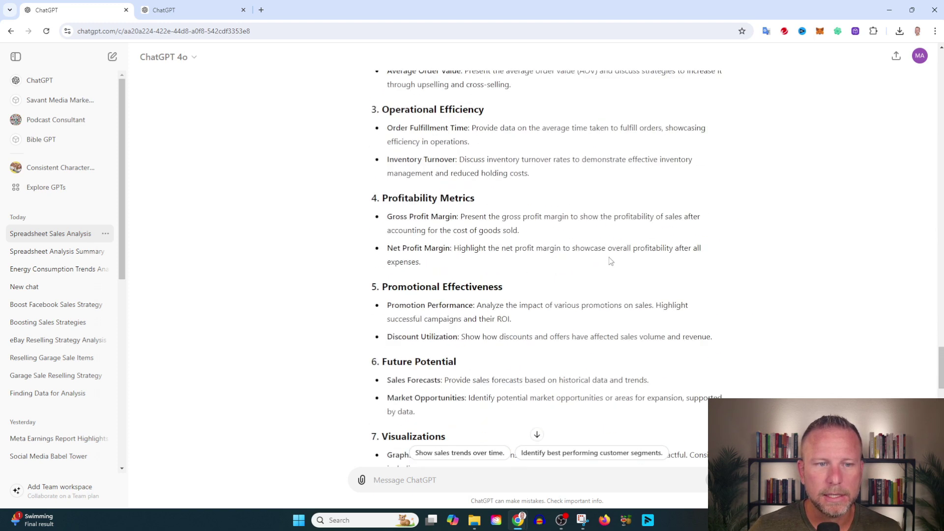
scroll(546, 220, "up", 2)
scroll(543, 233, "up", 2)
scroll(543, 234, "up", 1)
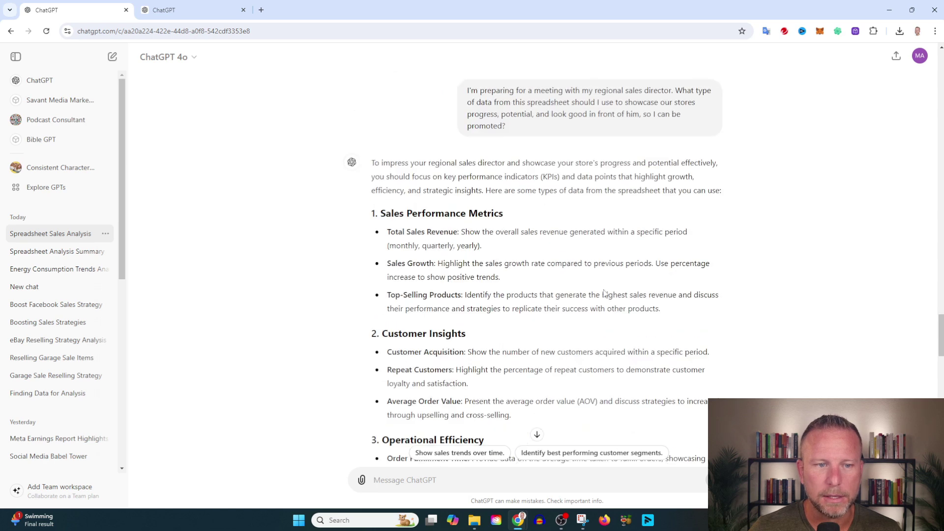
Copy the Sales Performance Metrics section of the reply for a follow-up question.
left_click_drag(667, 314, 377, 213)
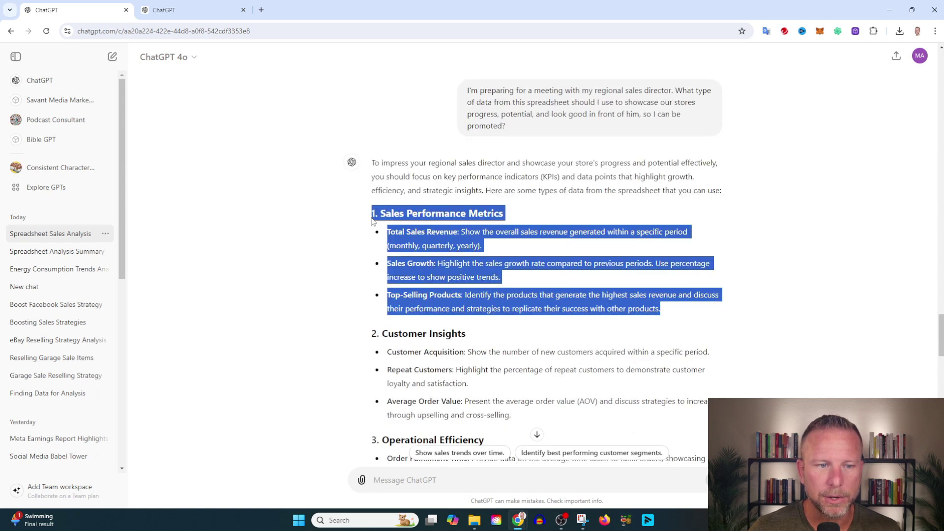
right_click(423, 220)
left_click(452, 229)
scroll(526, 331, "down", 10)
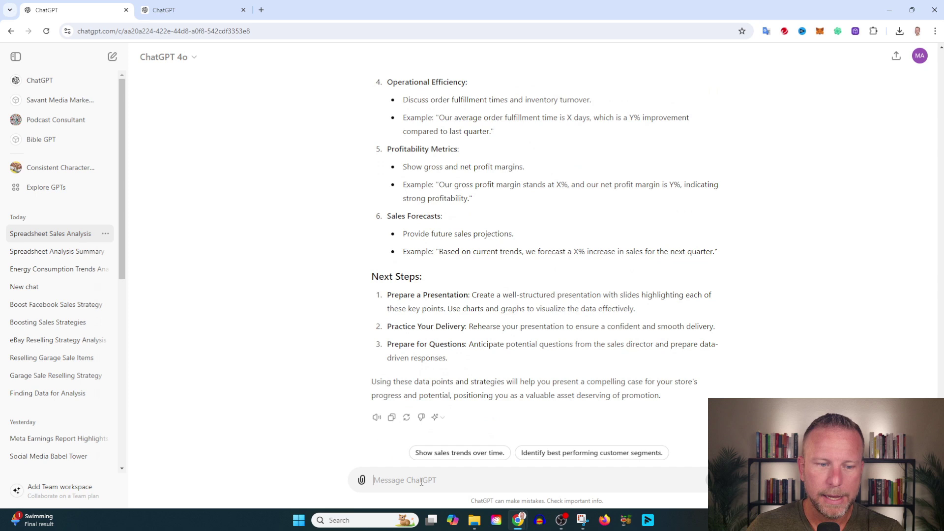
left_click(422, 482)
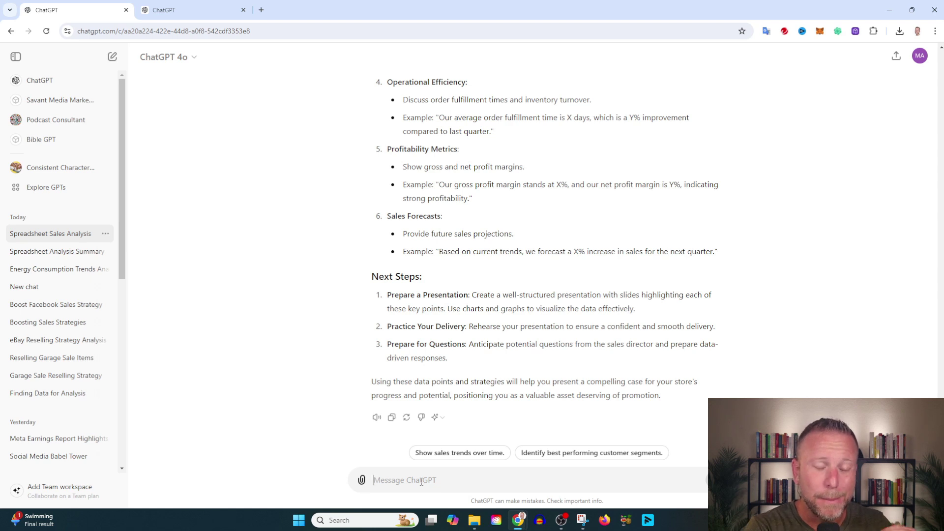
left_click(421, 482)
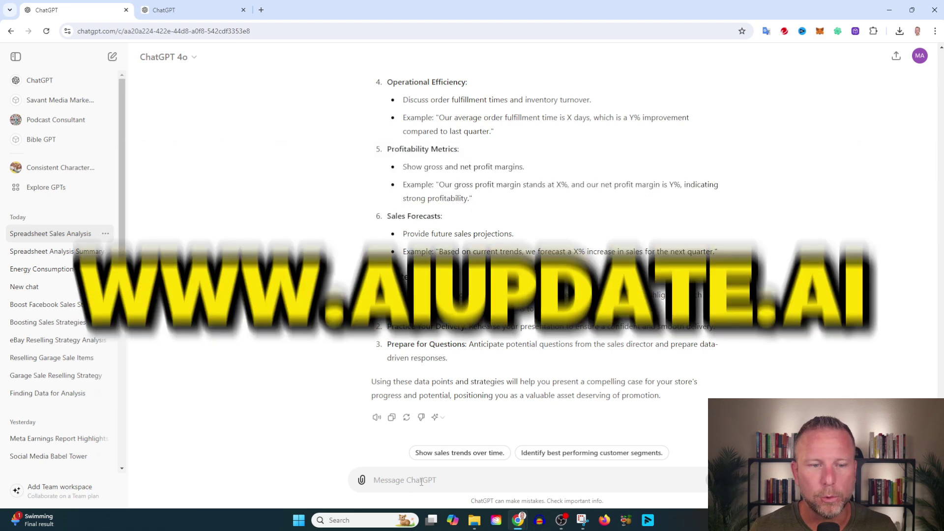
left_click(421, 481)
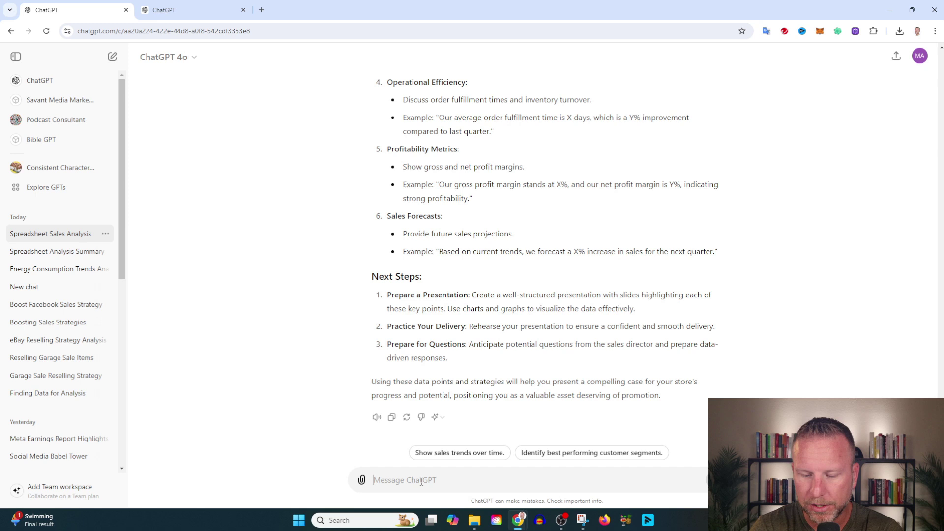
type("Can you be speci")
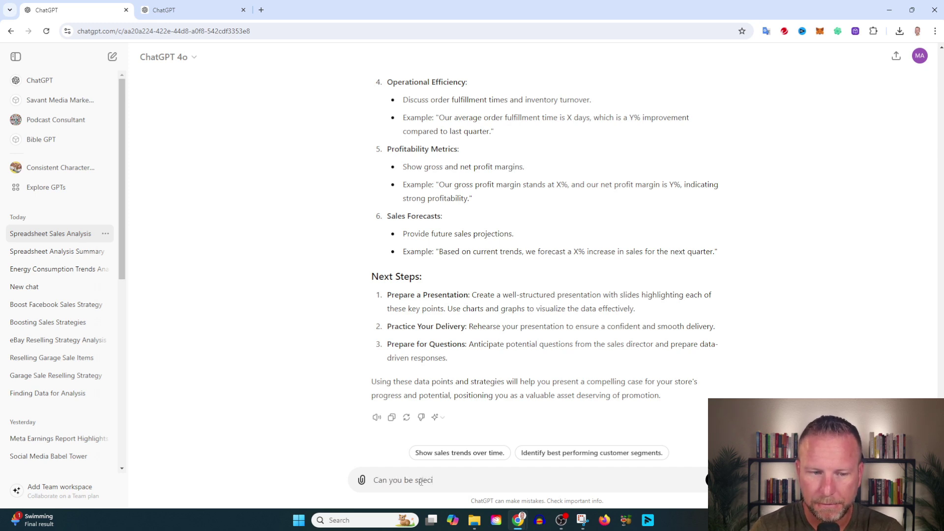
type("fic with data from our store regarding these points:")
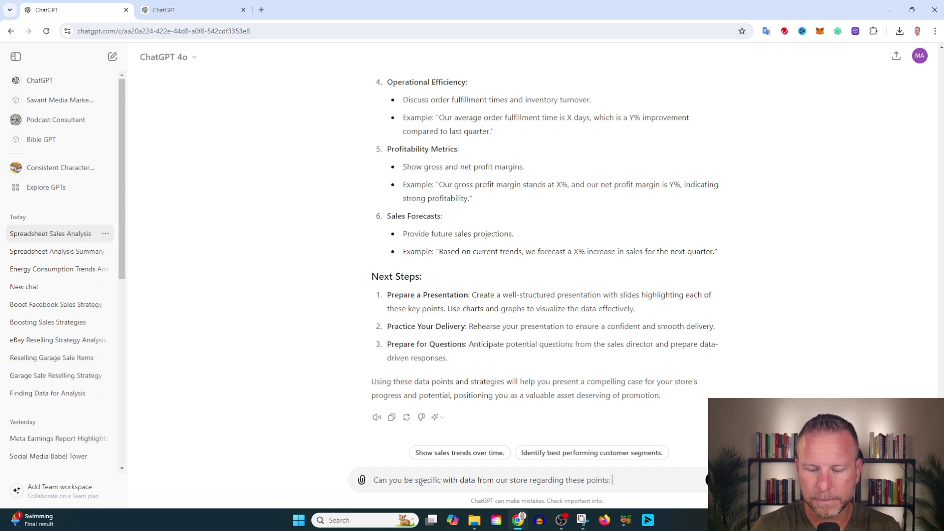
Paste the copied metrics after 'Can you be specific with data from our store' and send it.
key("ctrl+v")
key("Return")
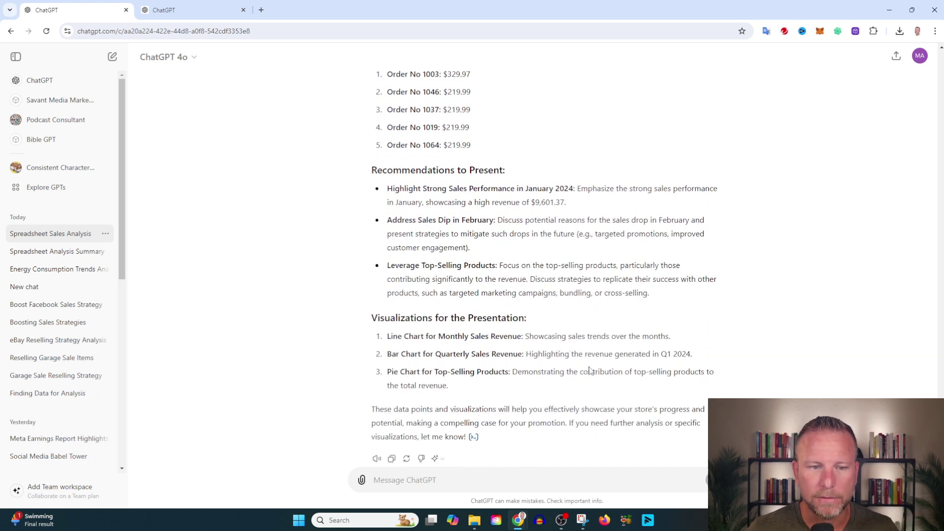
scroll(614, 372, "up", 10)
scroll(621, 379, "up", 3)
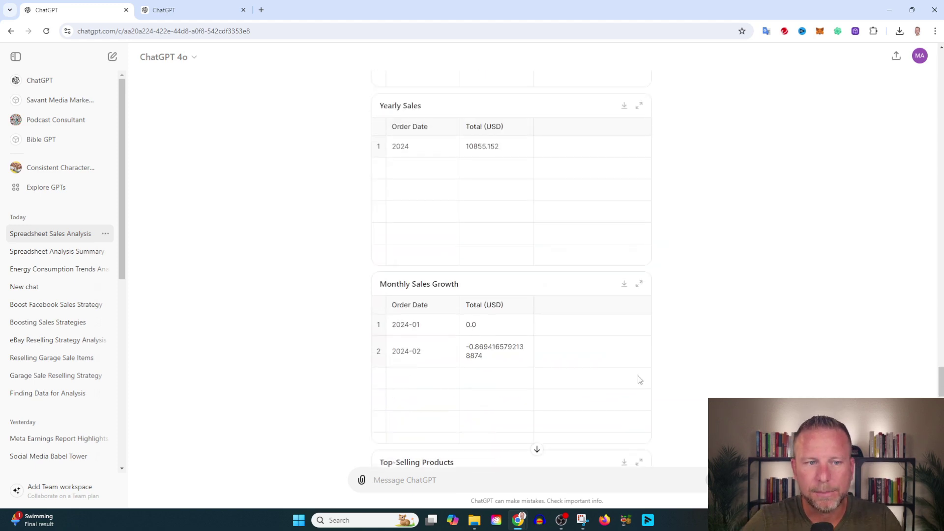
scroll(634, 380, "up", 3)
scroll(665, 384, "up", 3)
scroll(664, 380, "up", 3)
scroll(679, 377, "down", 3)
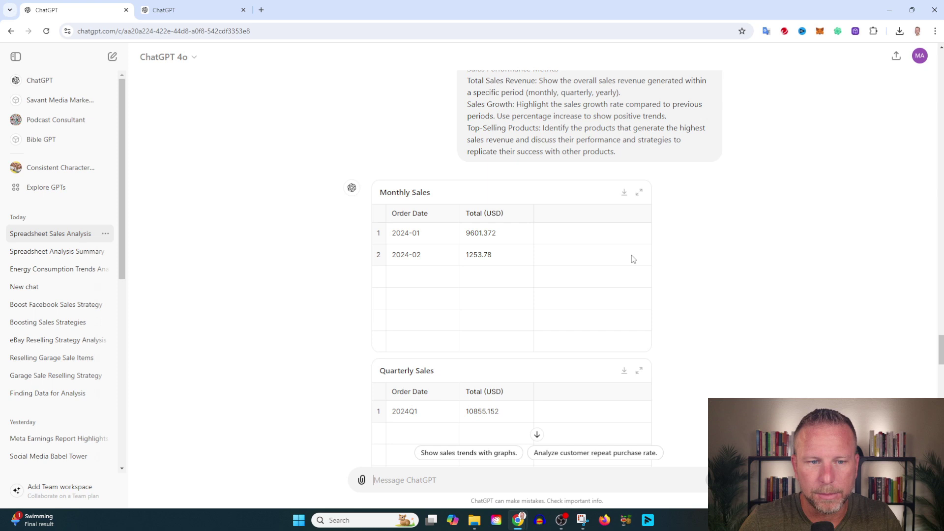
scroll(693, 281, "down", 2)
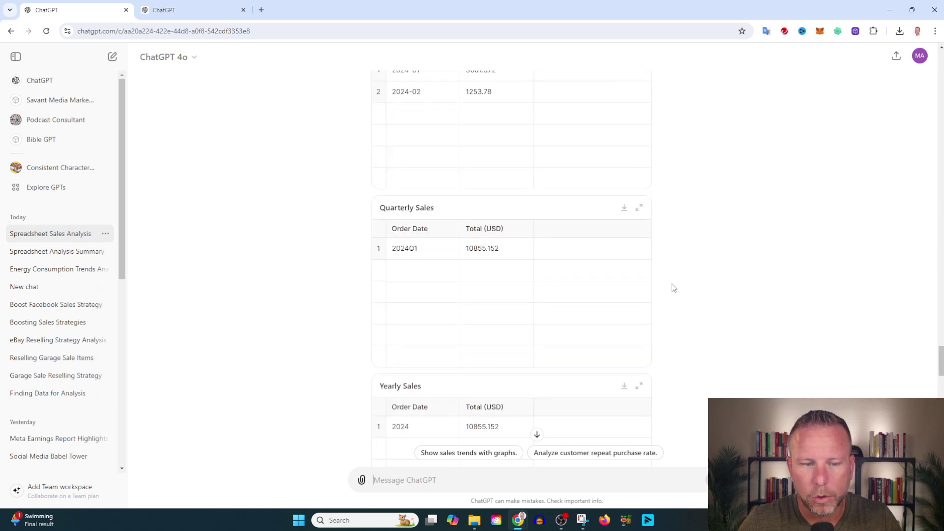
scroll(675, 286, "down", 4)
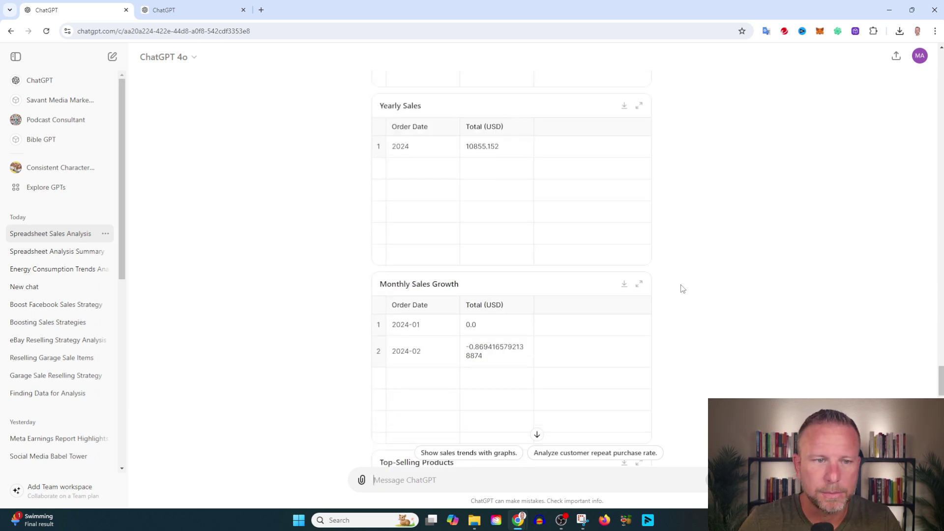
scroll(675, 304, "down", 4)
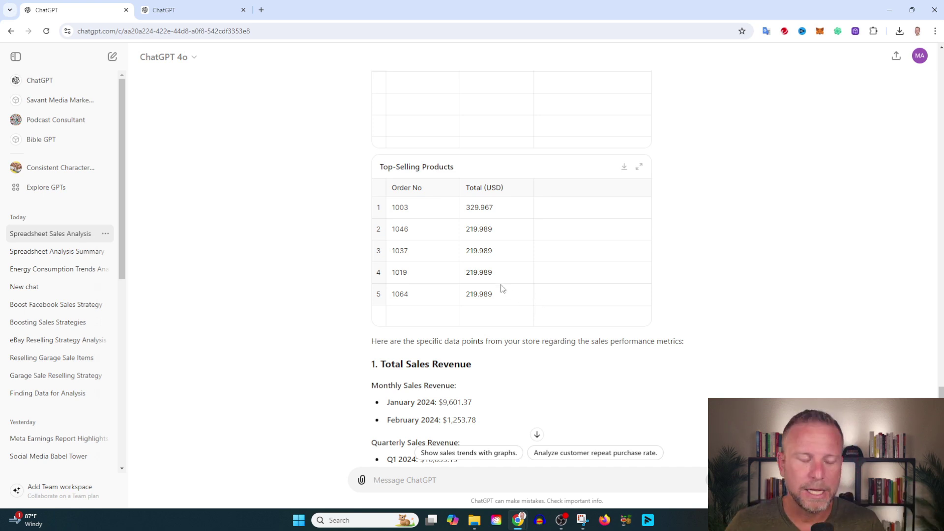
In a new chat, attach the global-primary-energy-consumption PNG and send 'please analyze and summarize the data on this graph'.
left_click(114, 59)
left_click(362, 480)
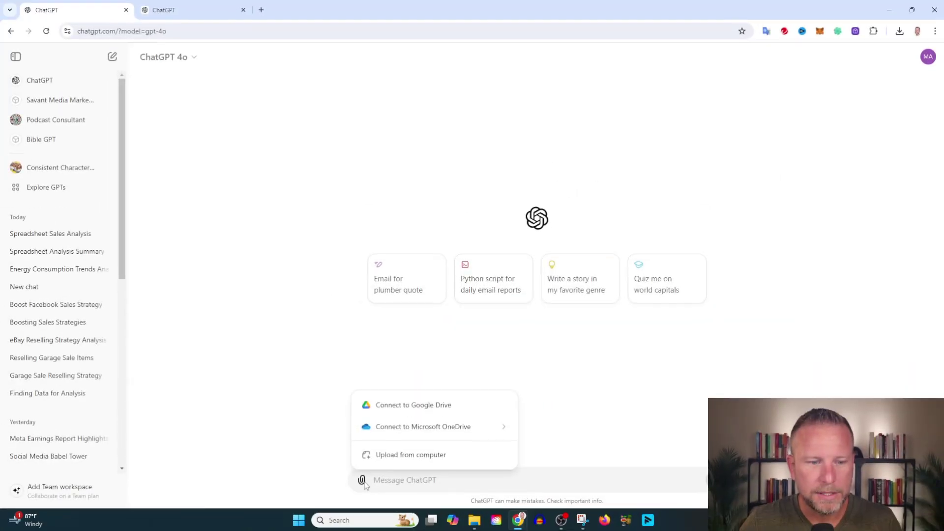
left_click(398, 460)
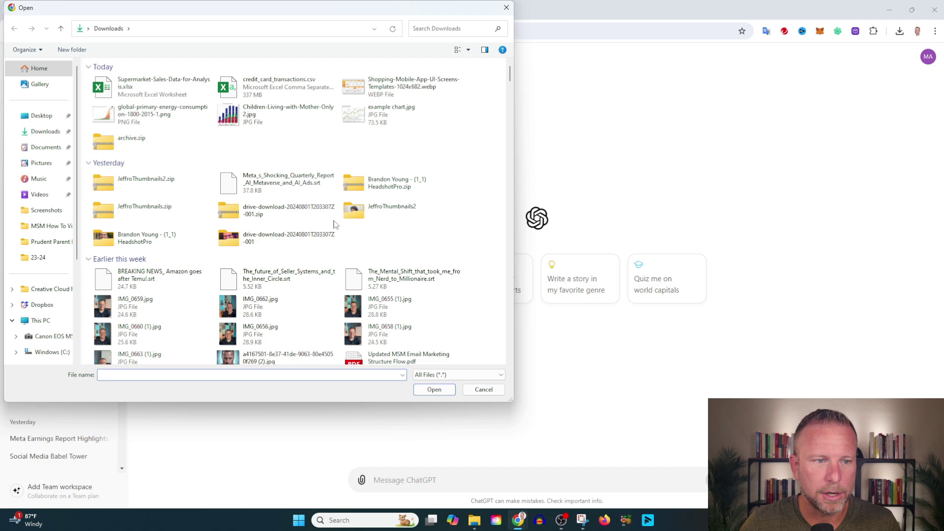
double_click(159, 112)
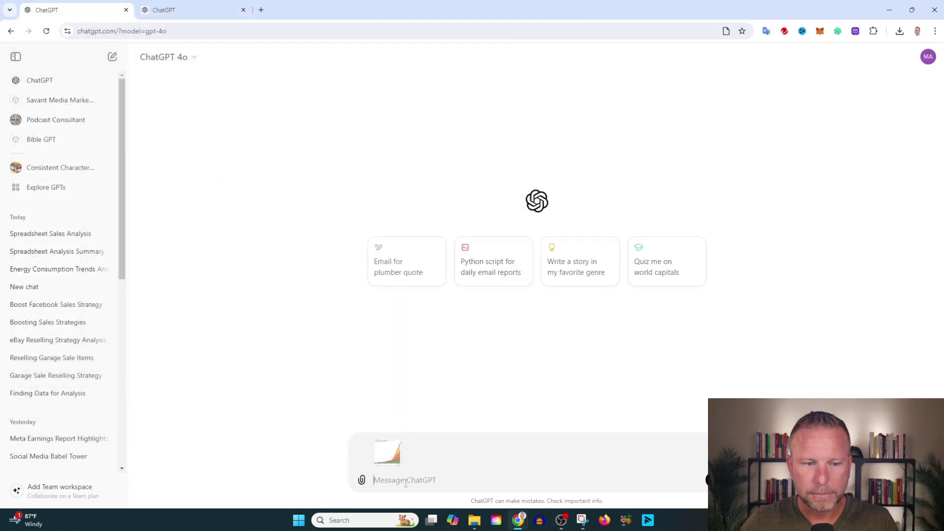
type("please analyze and sum")
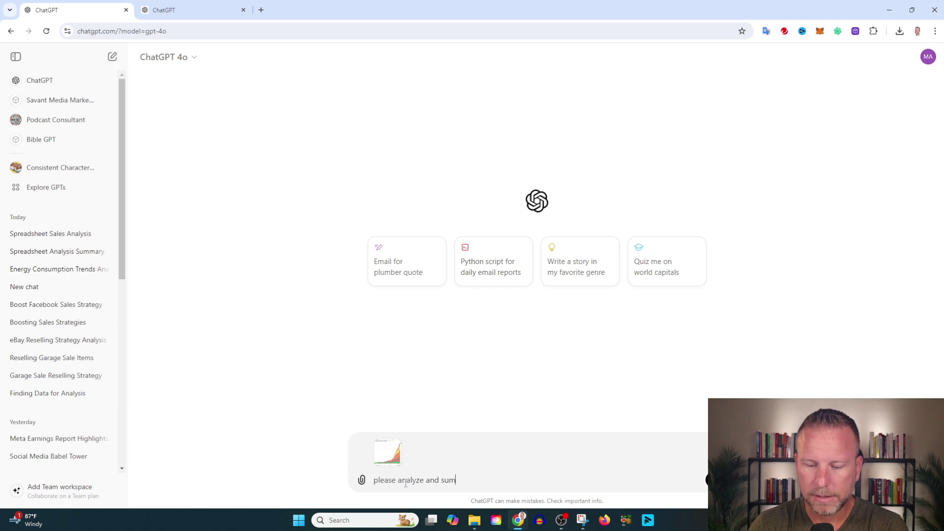
type("marize the data")
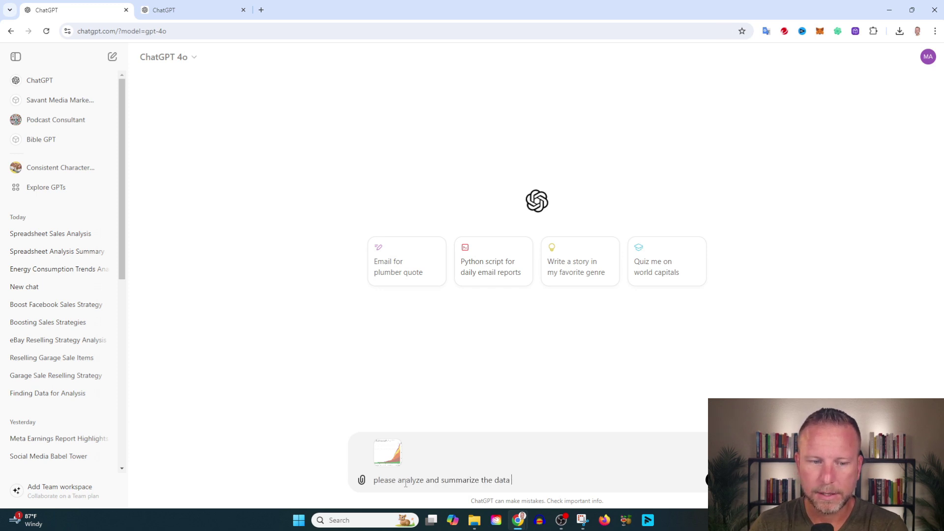
type(" on this graph")
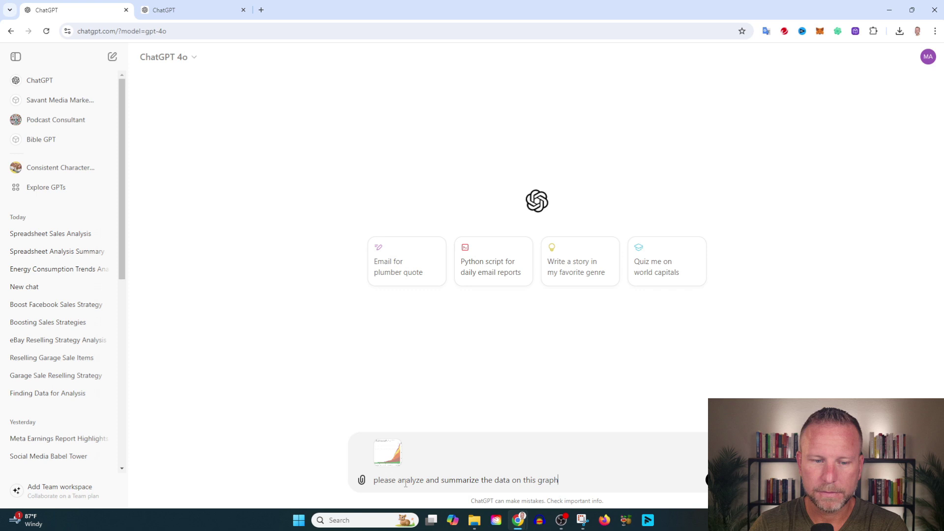
key("Return")
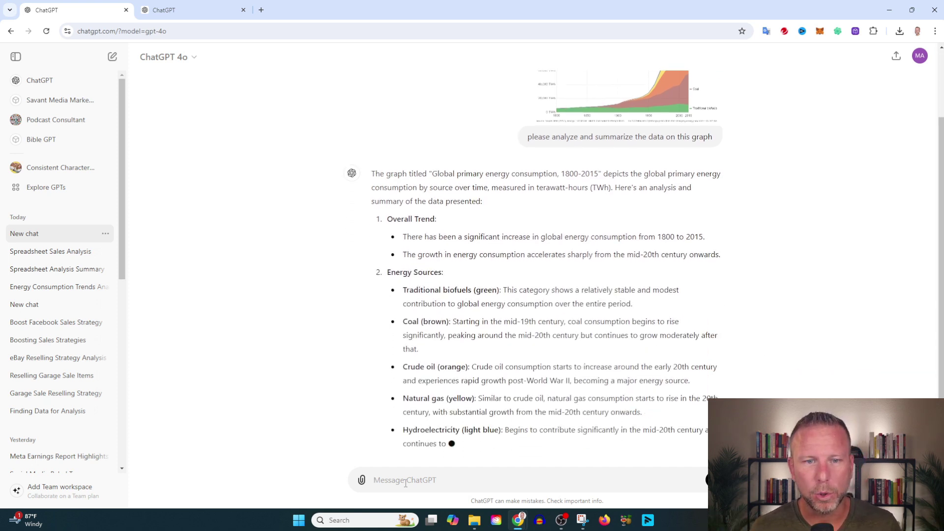
scroll(460, 331, "up", 2)
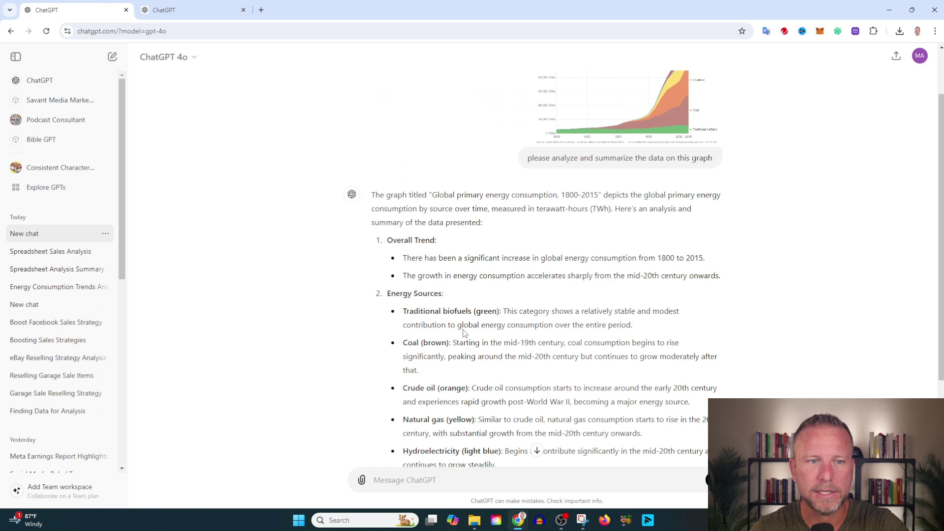
scroll(463, 252, "up", 1)
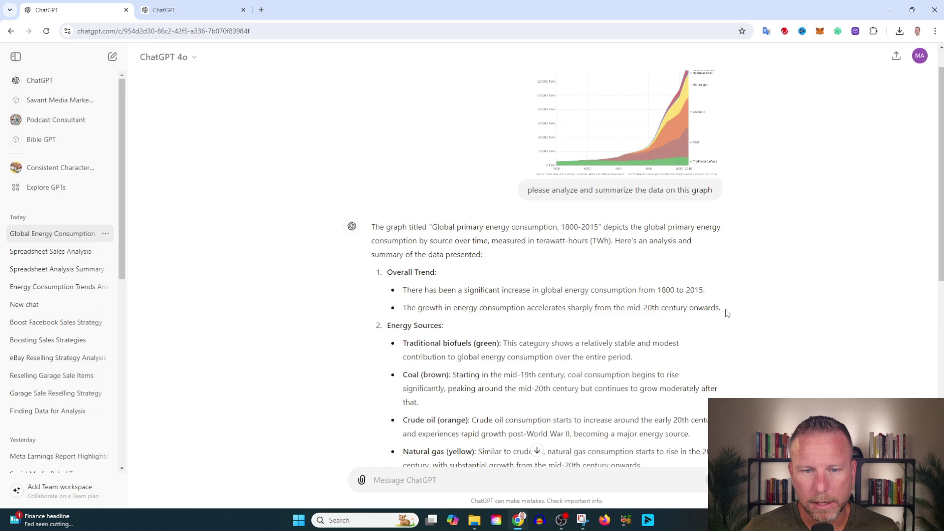
scroll(705, 311, "down", 2)
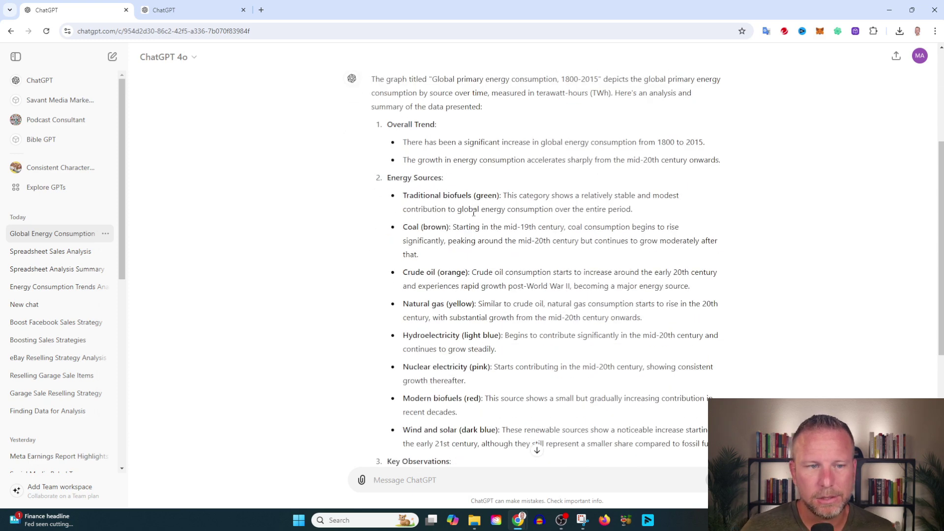
scroll(438, 192, "down", 3)
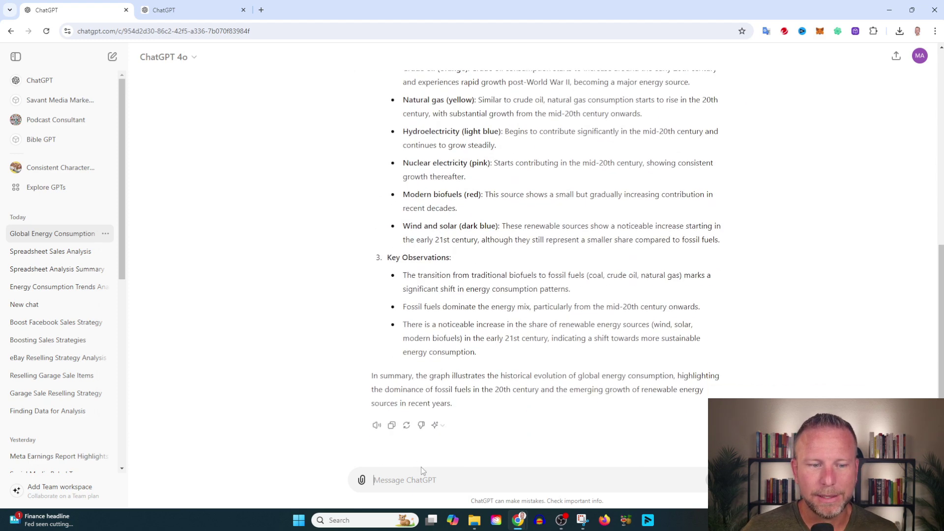
type("what assumpt")
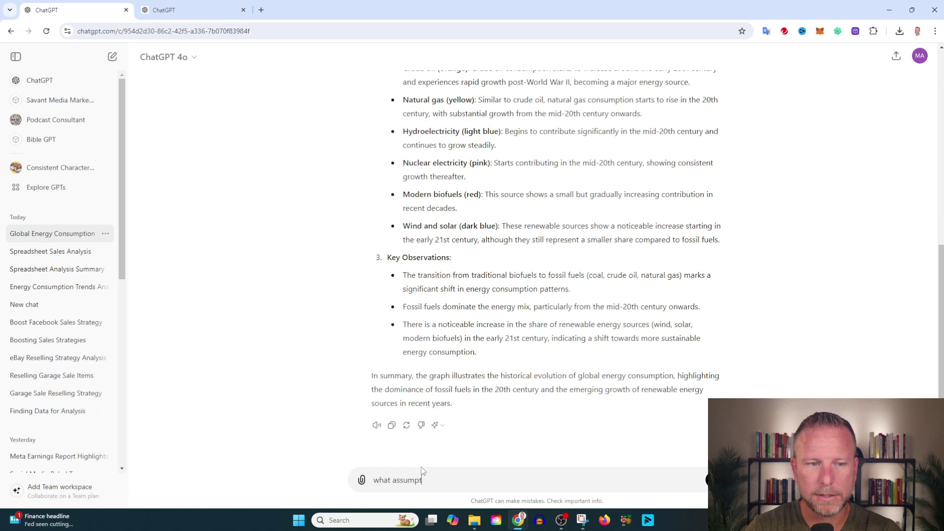
type("can we m")
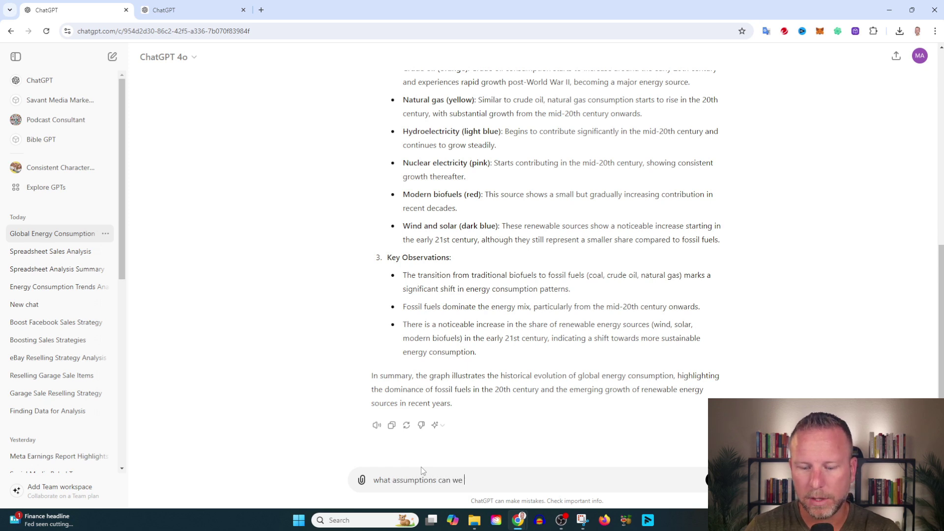
type("ake from this cha")
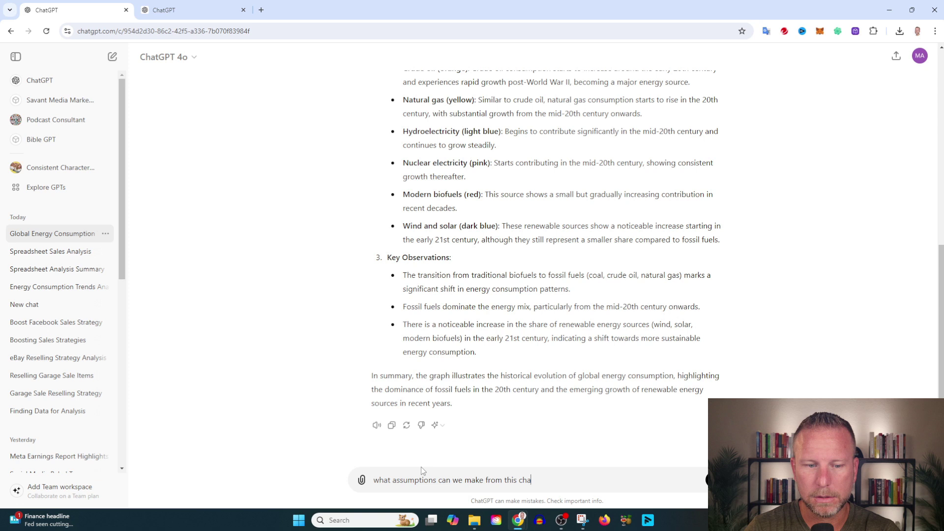
type("rt? Wh")
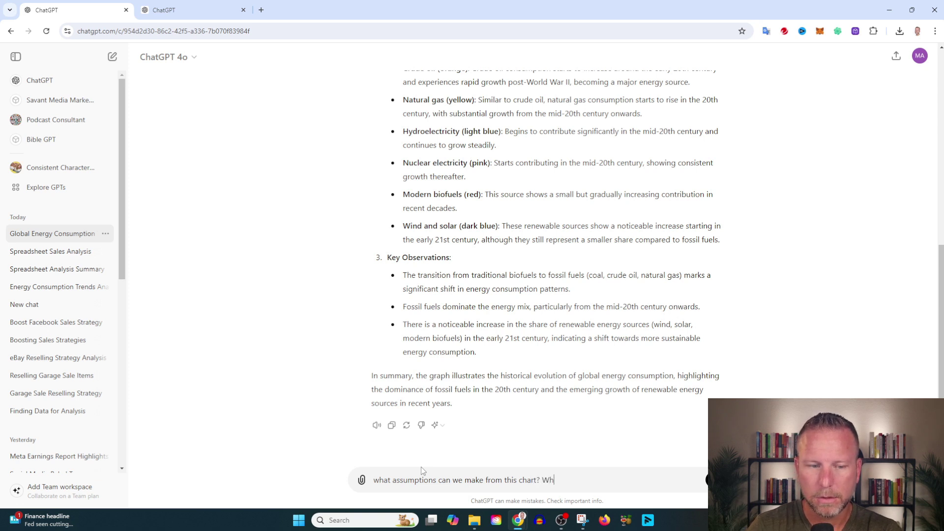
type("at predictions")
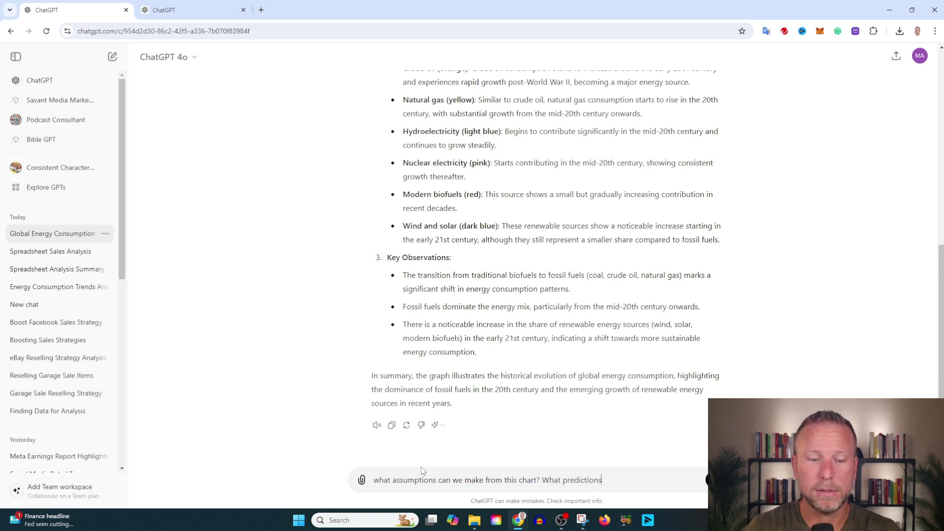
type("ake from th")
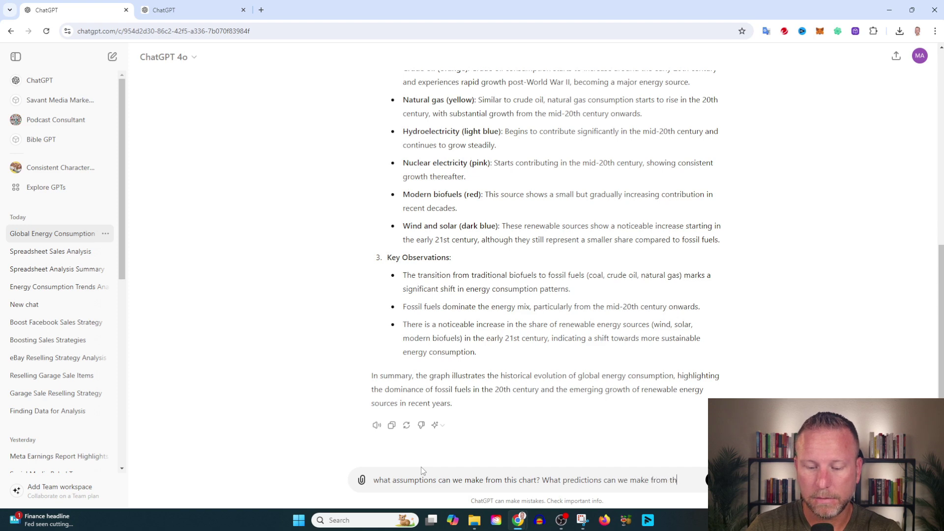
type("hart?")
Send 'what assumptions can we make from this chart? What predictions can we make from this chart?'.
key("Return")
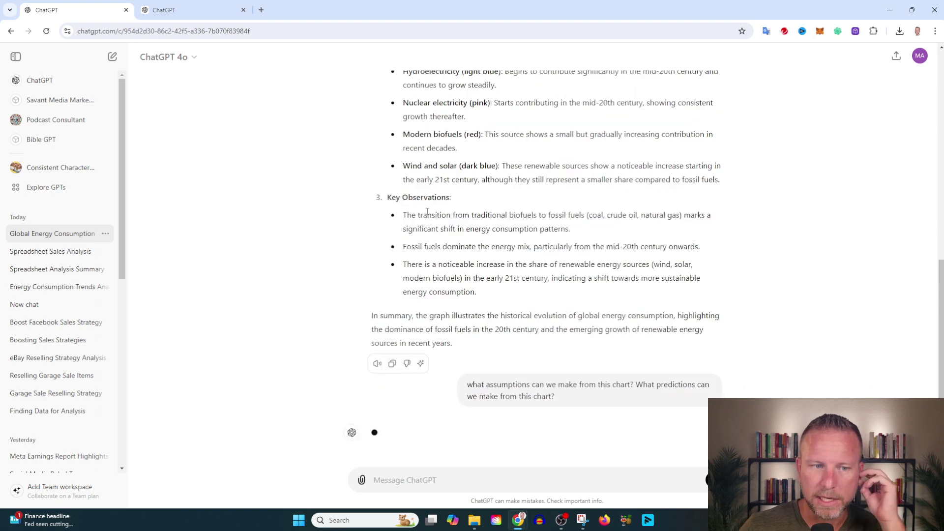
scroll(575, 266, "up", 3)
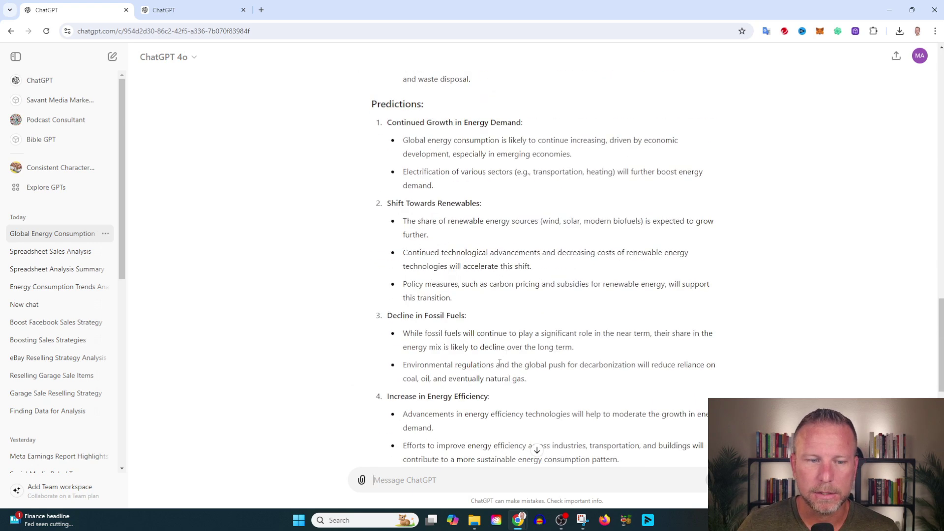
scroll(499, 363, "up", 2)
scroll(502, 350, "up", 2)
scroll(508, 333, "up", 3)
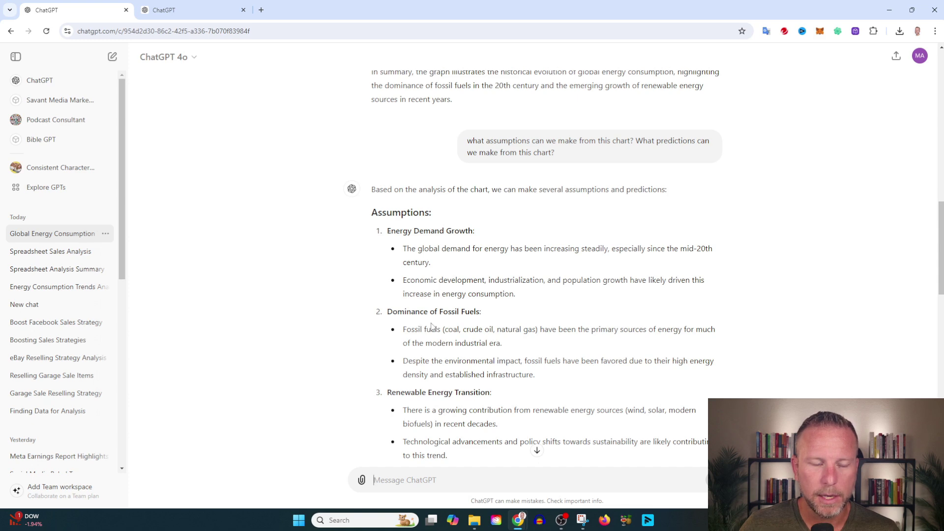
scroll(505, 311, "down", 2)
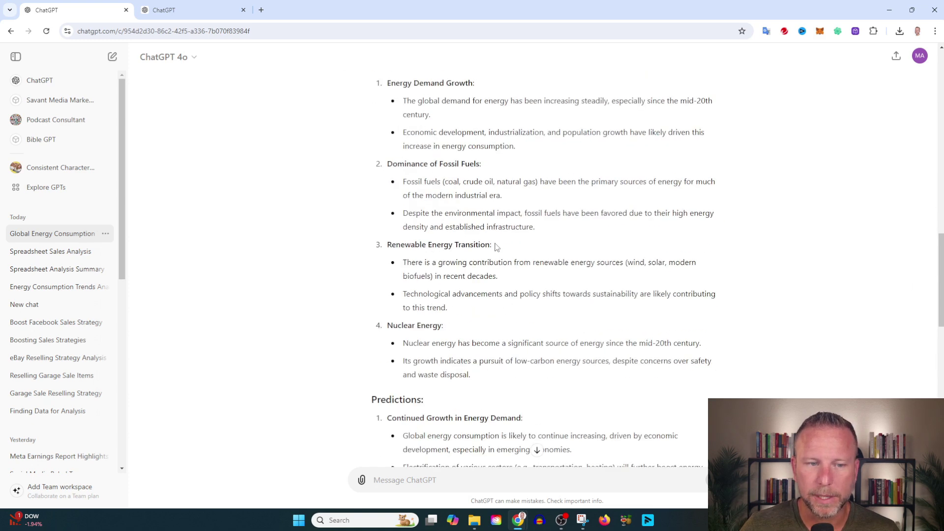
scroll(500, 278, "down", 2)
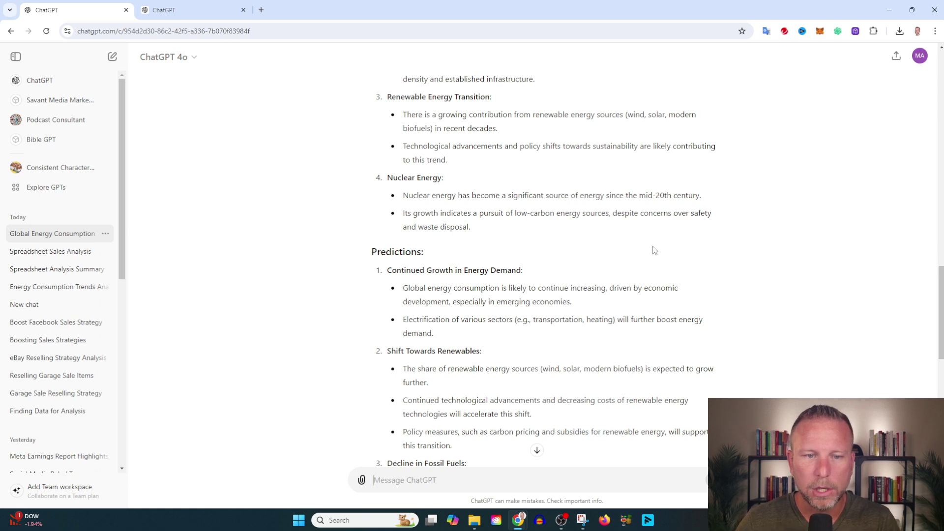
scroll(648, 282, "up", 5)
scroll(648, 283, "up", 5)
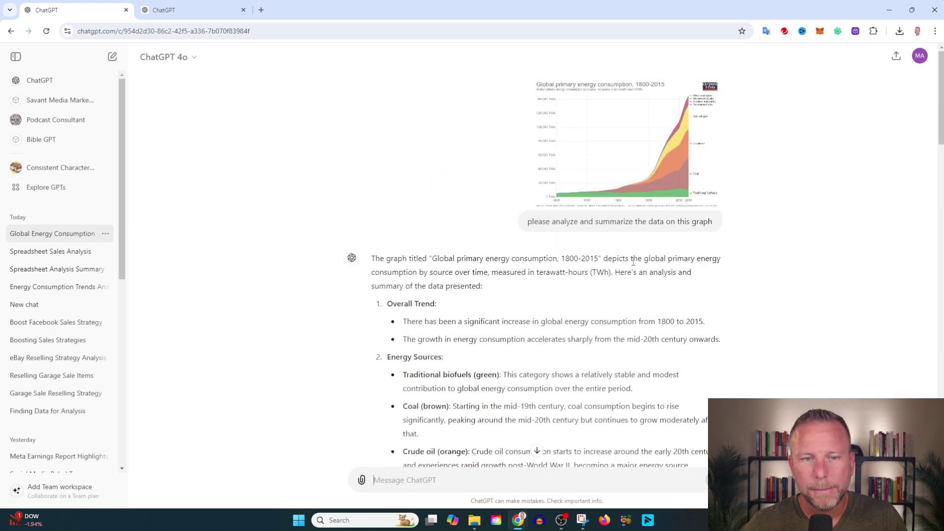